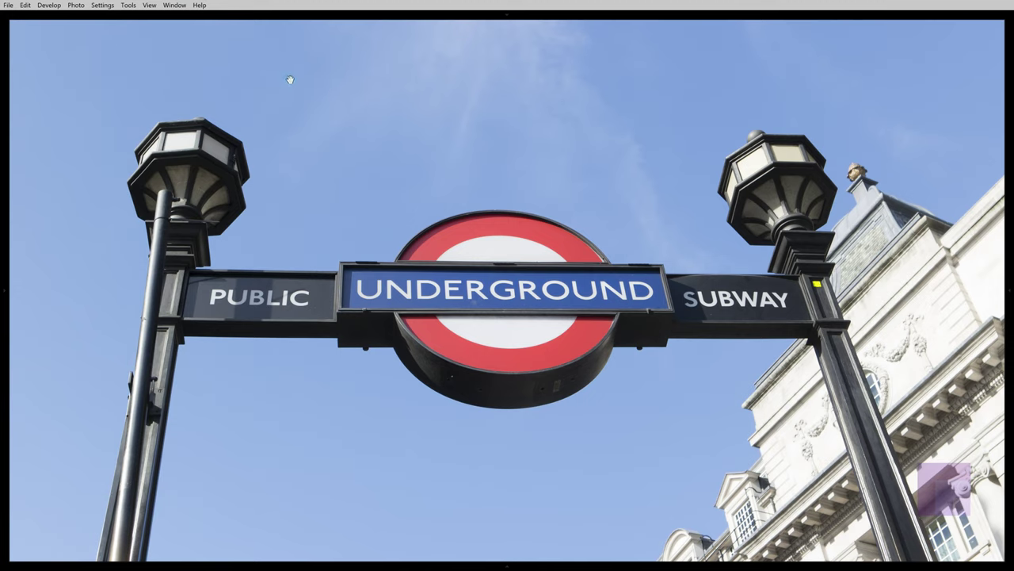
Open the Photo menu, then bring up the Underground sign photo's context menu to reach Enhance….
left_click(46, 7)
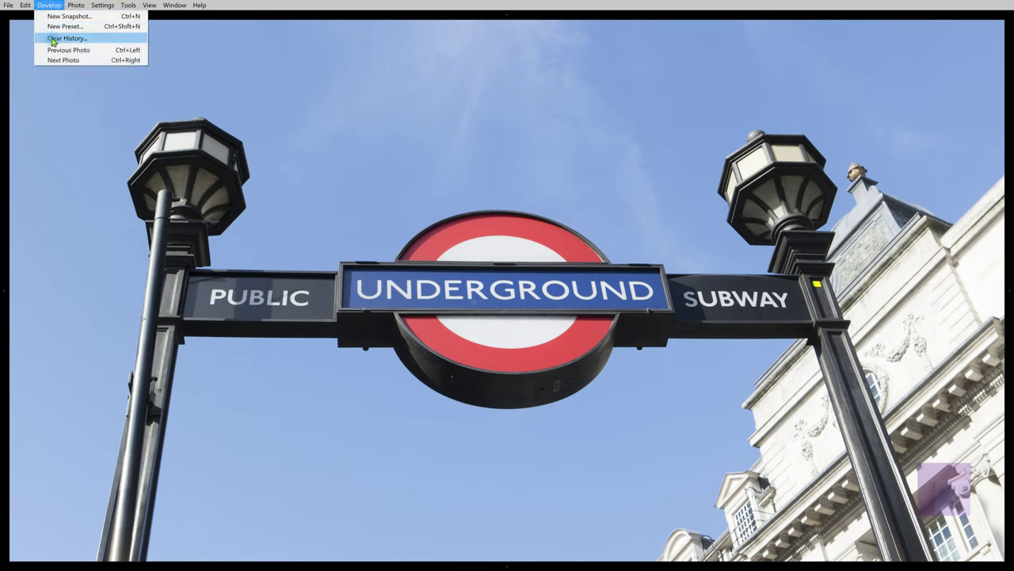
mouse_move(77, 7)
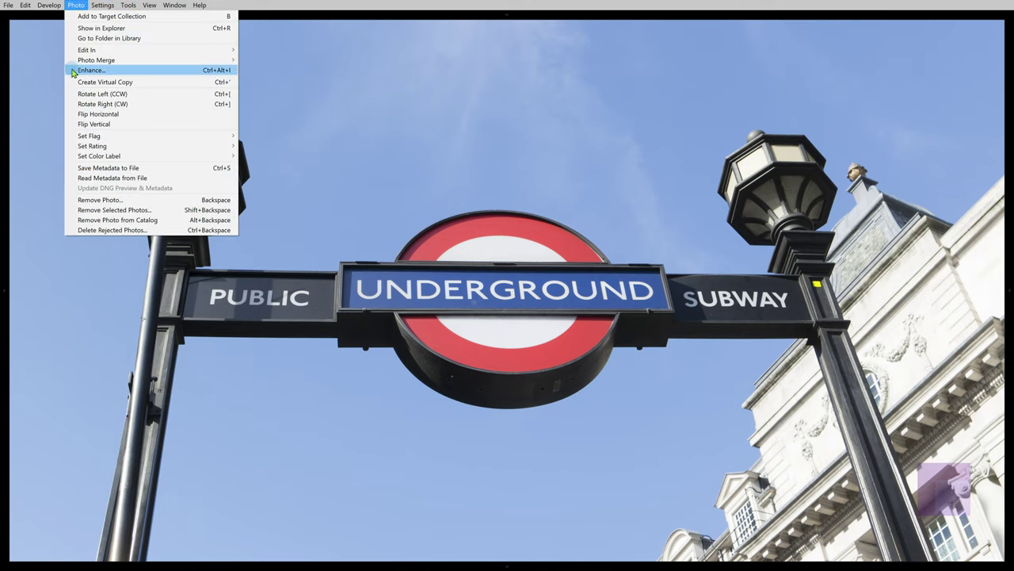
mouse_move(91, 136)
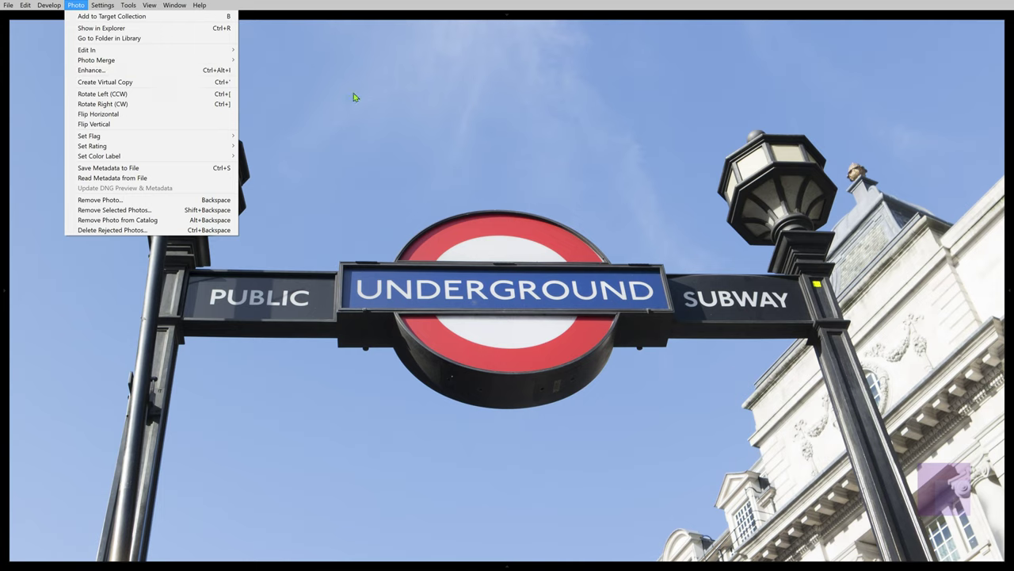
right_click(509, 216)
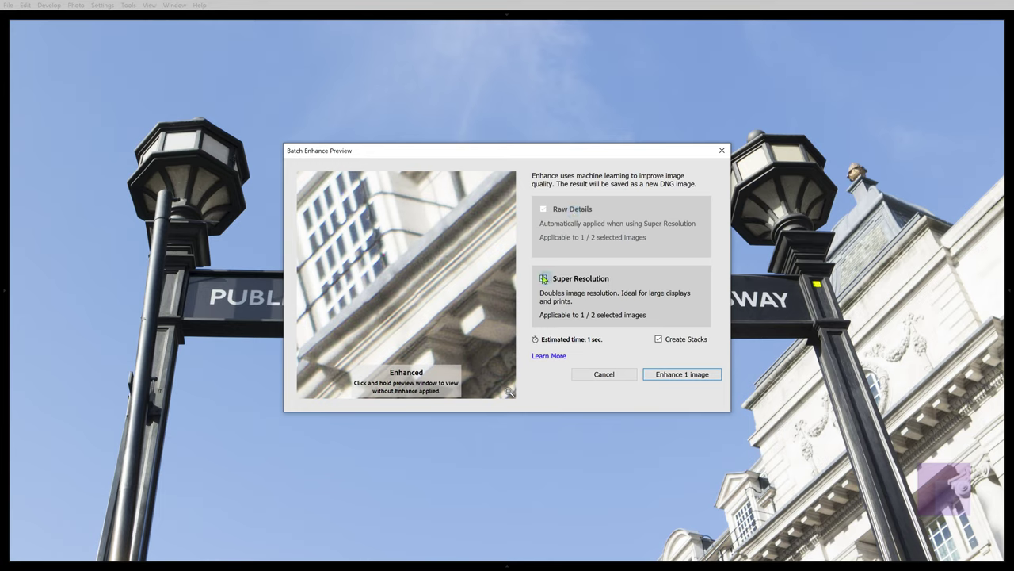
Leave only Raw Details on, then compare enhanced and unenhanced previews at the dormer window.
left_click(544, 278)
left_click(544, 279)
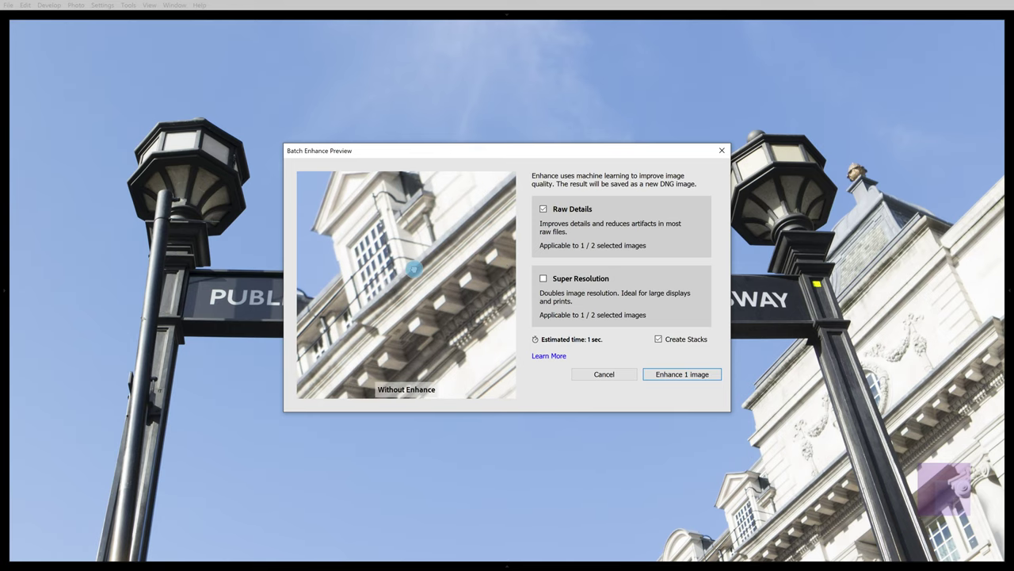
left_click(415, 273)
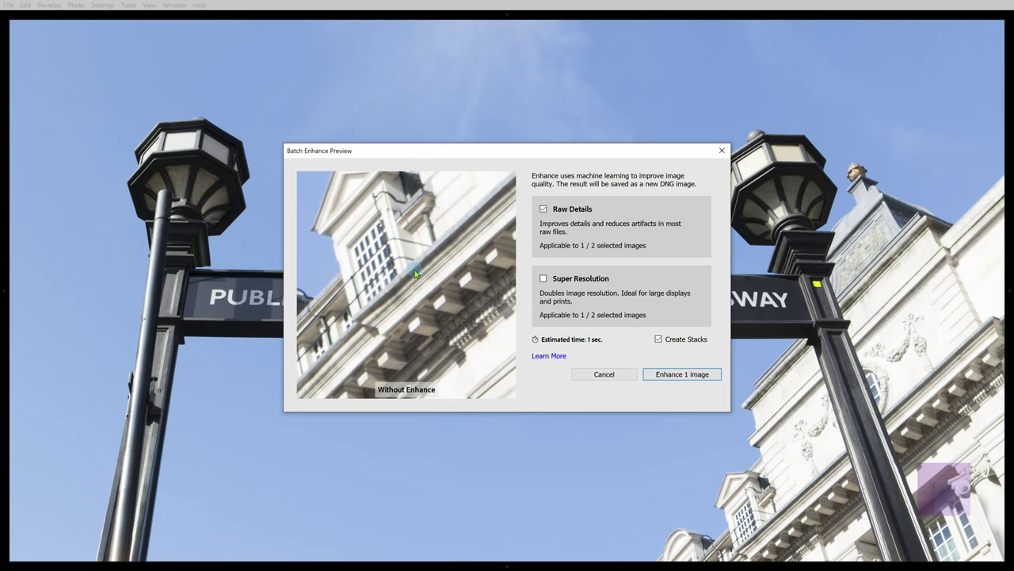
left_click(351, 246)
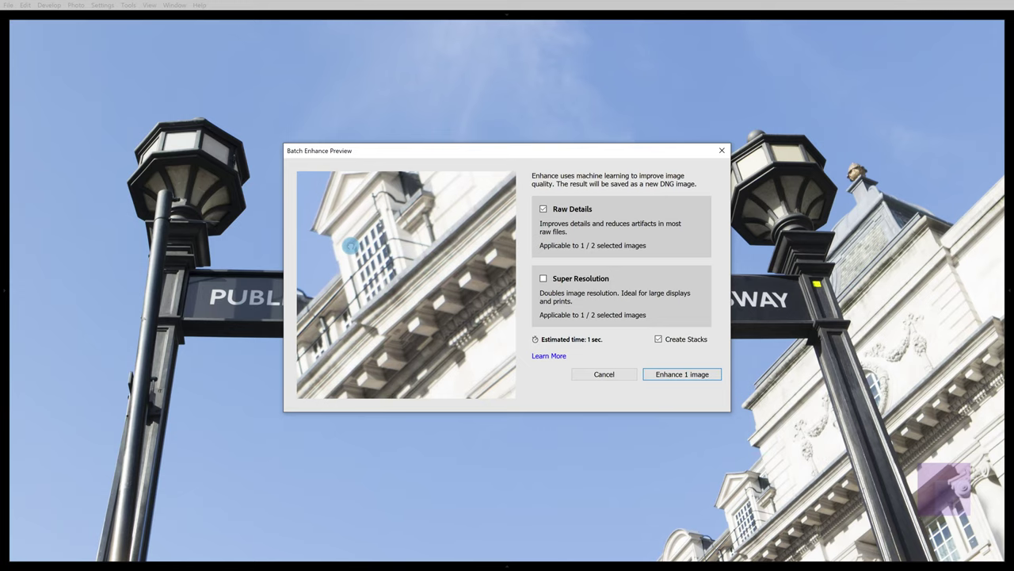
left_click_drag(351, 247, 423, 252)
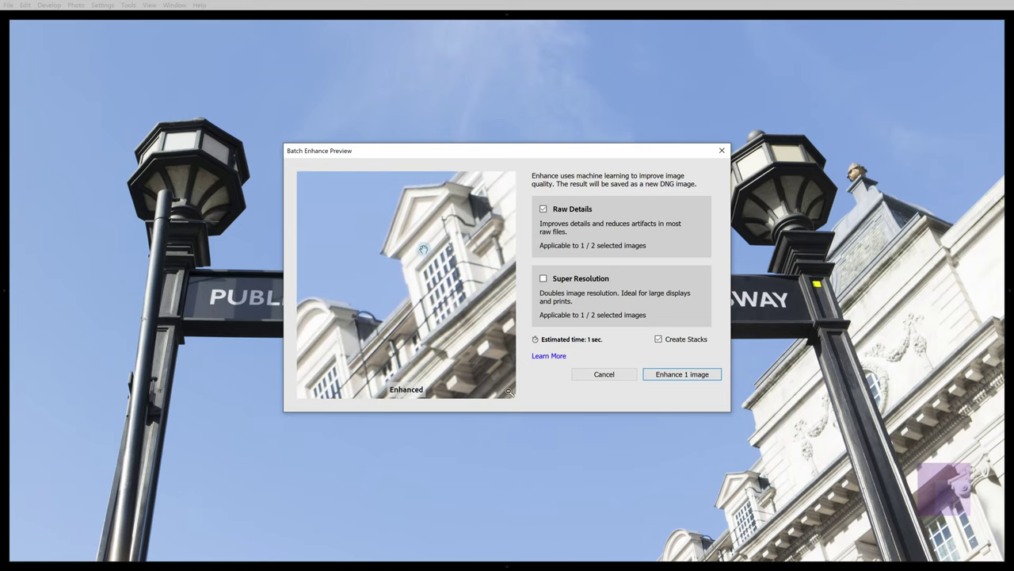
Move the Batch Enhance Preview dialog down to reveal the sign, then back to the centre.
left_click_drag(528, 151, 576, 405)
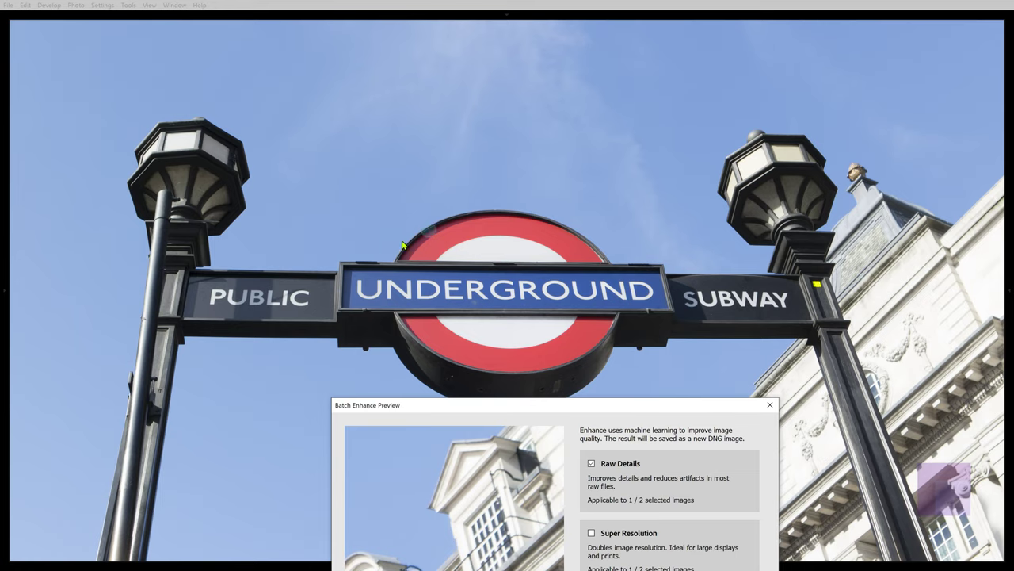
left_click_drag(554, 404, 557, 503)
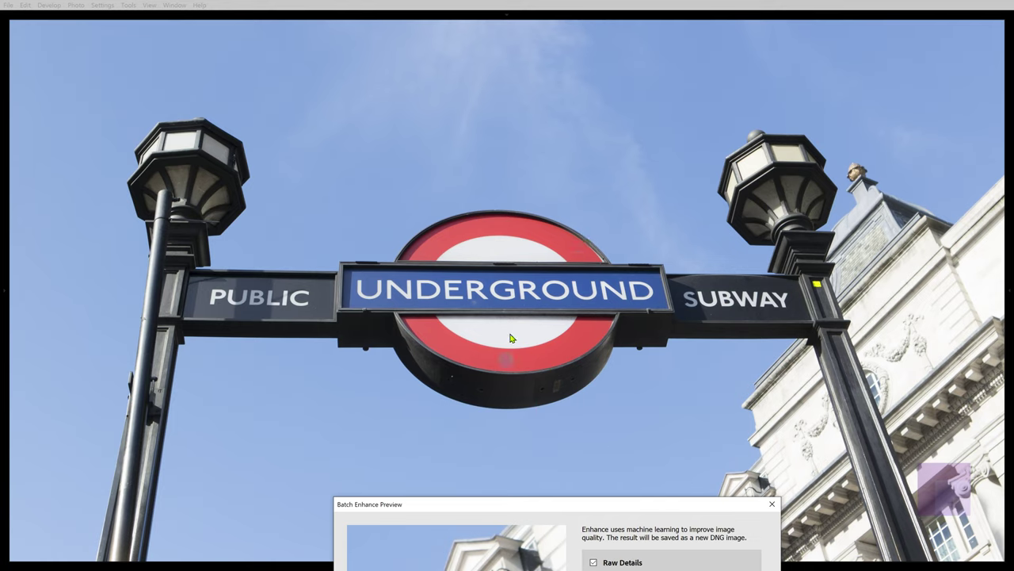
left_click_drag(582, 501, 572, 172)
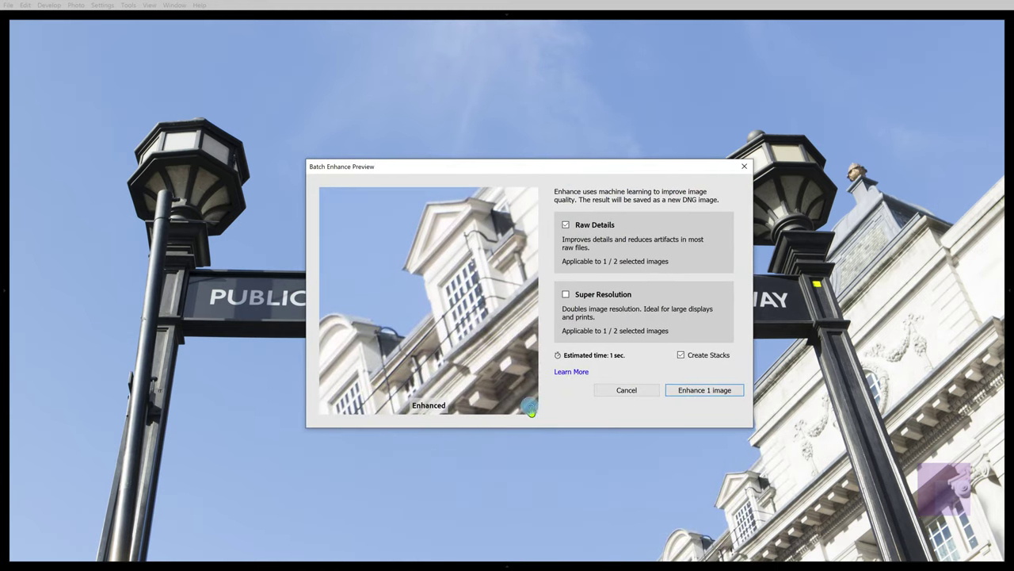
Zoom the preview into the red roundel, pan to the UNDERGROUND lettering, and move the dialog right.
left_click(530, 408)
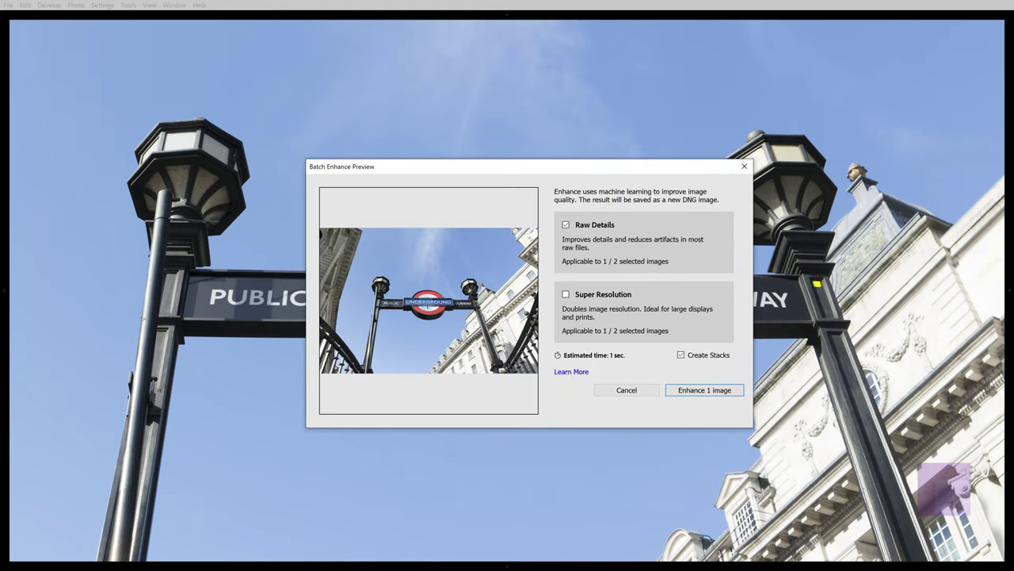
left_click(426, 304)
left_click_drag(434, 237, 444, 343)
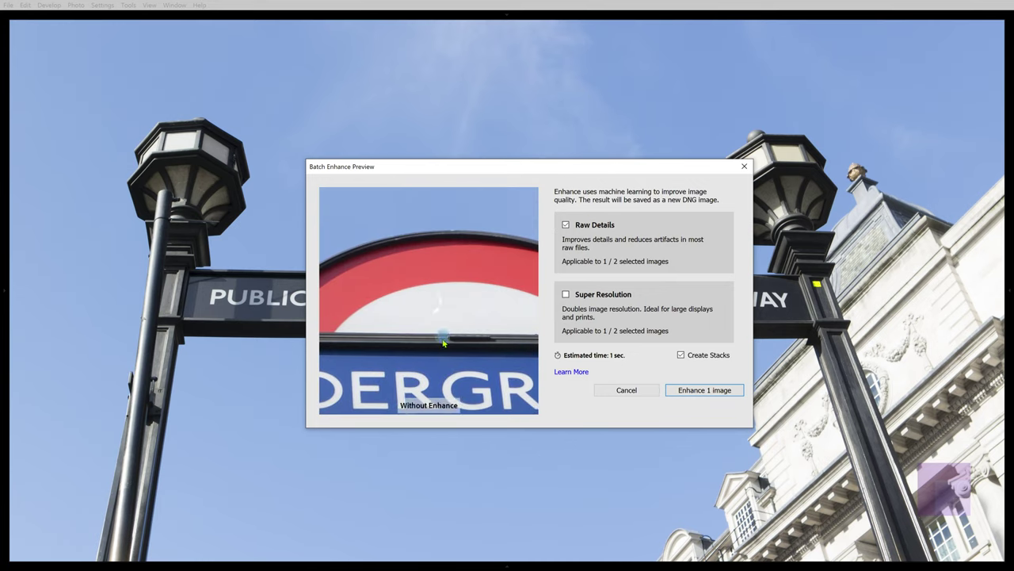
left_click_drag(452, 253, 460, 296)
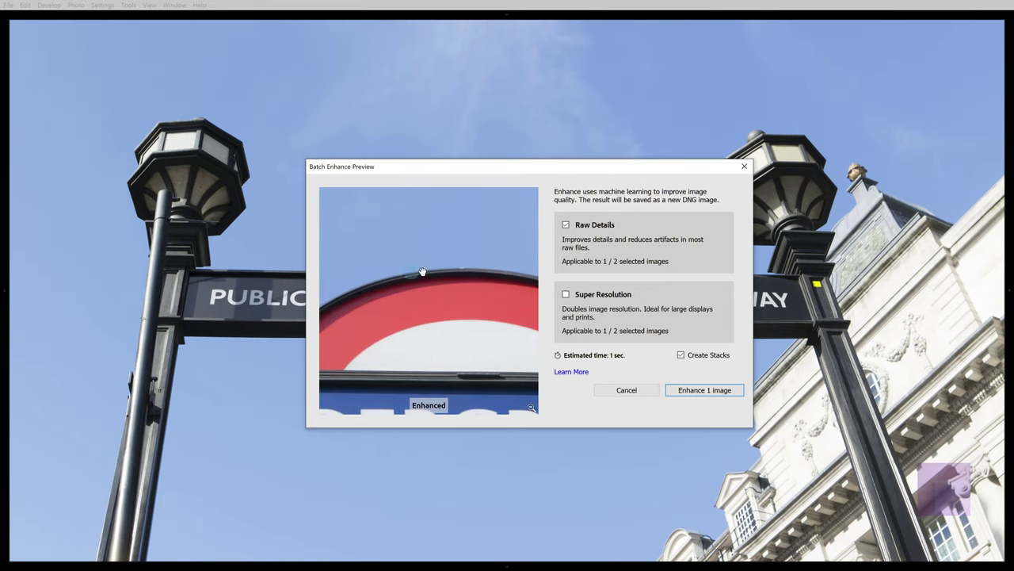
left_click_drag(399, 280, 429, 255)
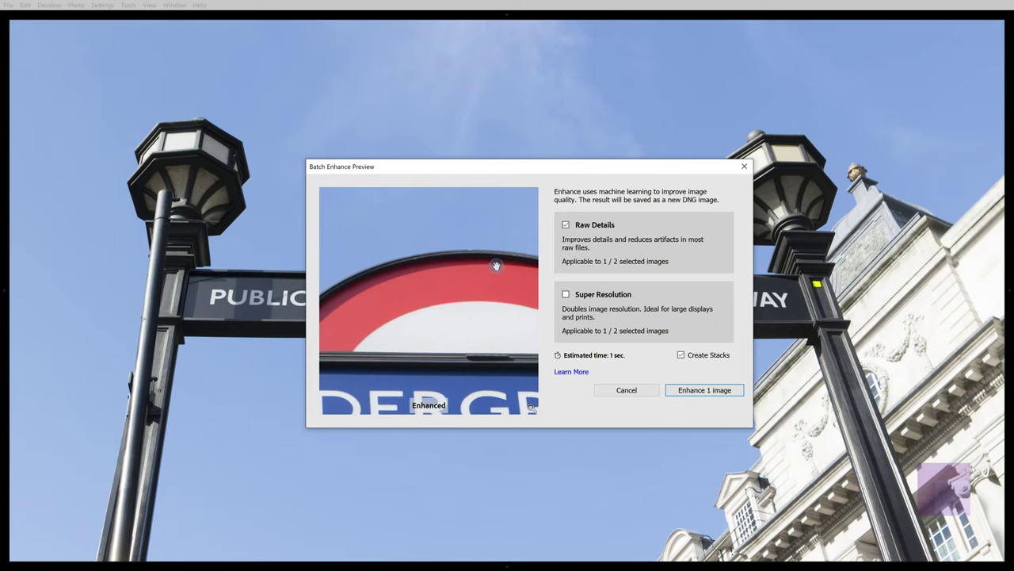
left_click_drag(512, 175, 775, 164)
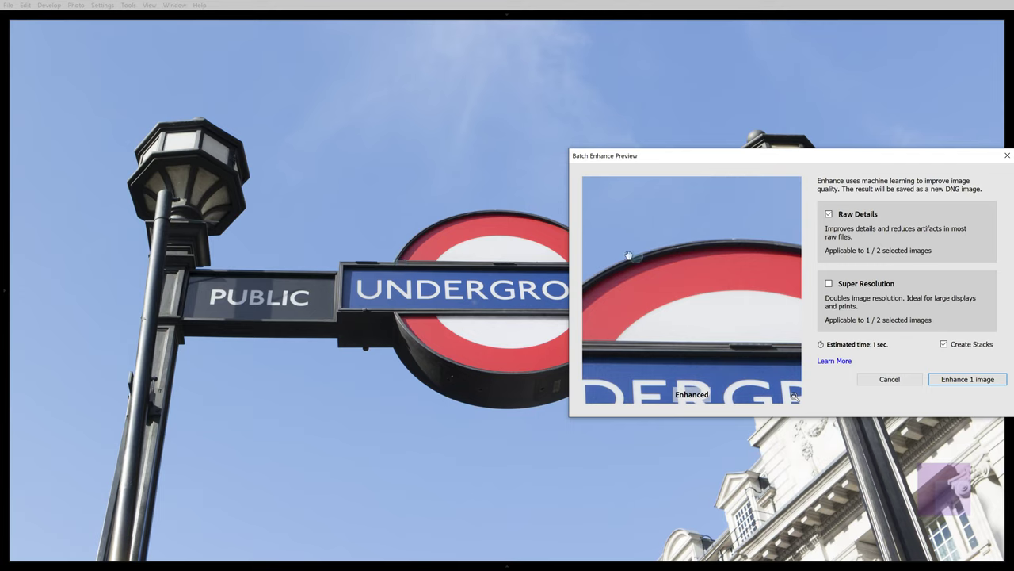
Pan along the roundel's red arc, repeatedly comparing it with and without Enhance.
left_click_drag(690, 248, 723, 285)
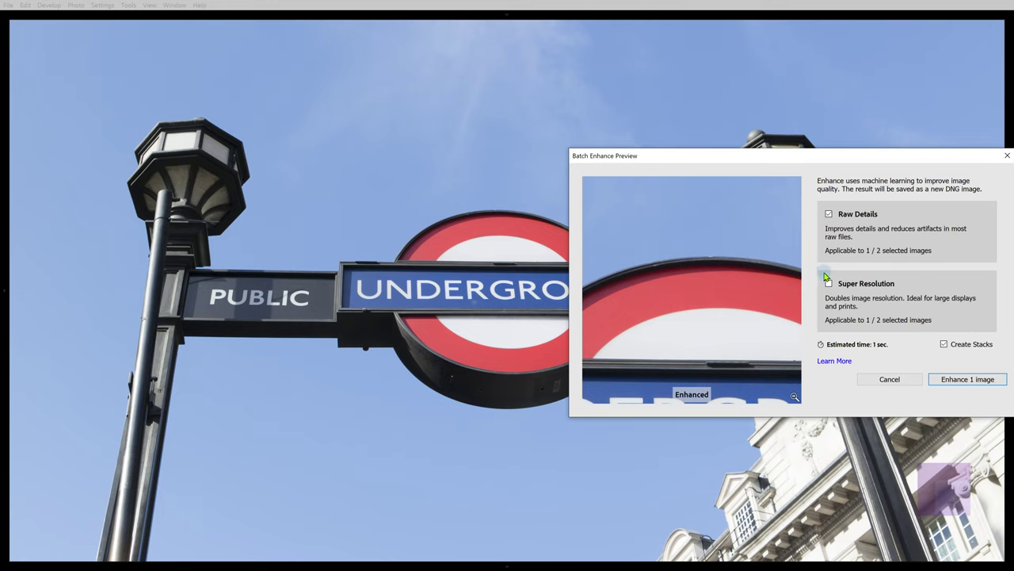
left_click(723, 270)
left_click_drag(723, 270, 676, 263)
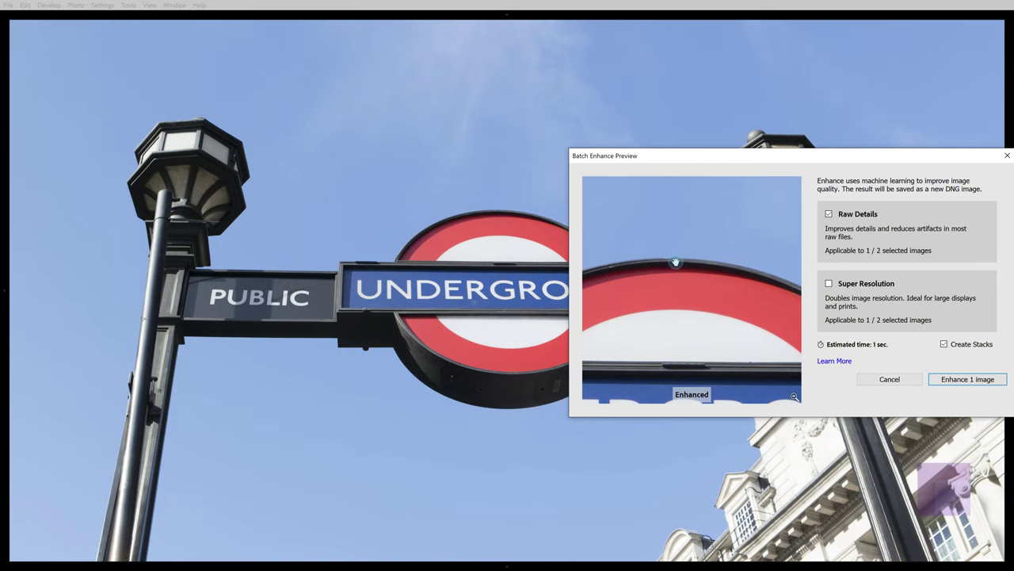
mouse_move(708, 262)
left_mouse_down()
mouse_move(729, 265)
mouse_move(711, 256)
mouse_move(690, 264)
left_mouse_up()
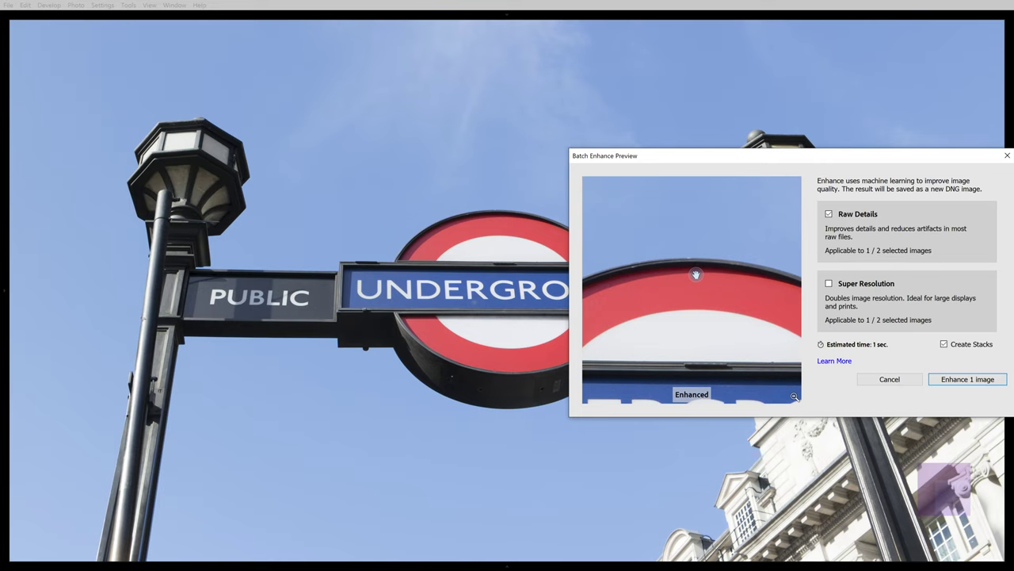
left_click_drag(713, 262, 702, 256)
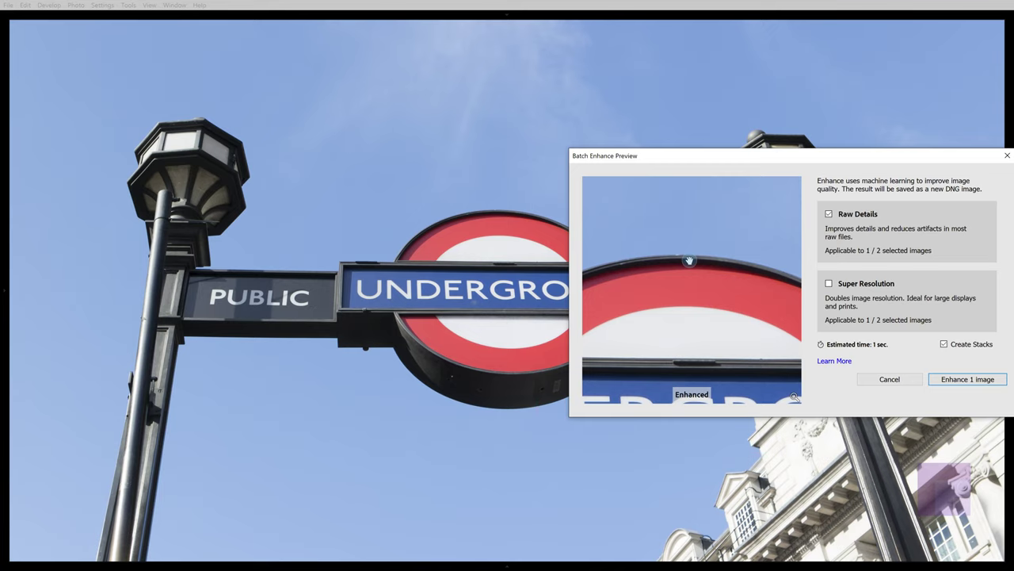
left_click_drag(703, 290, 741, 290)
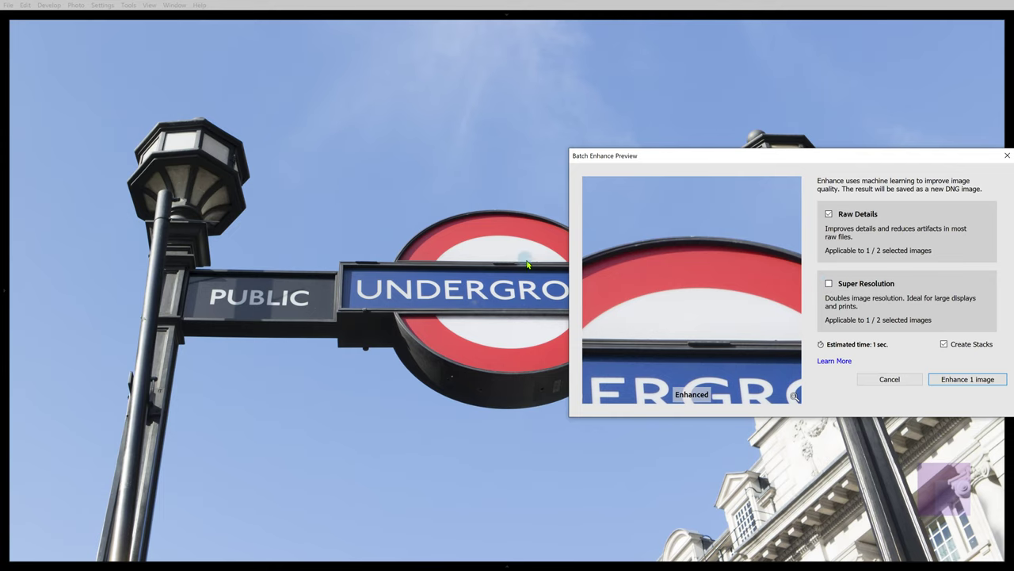
left_click_drag(668, 262, 517, 248)
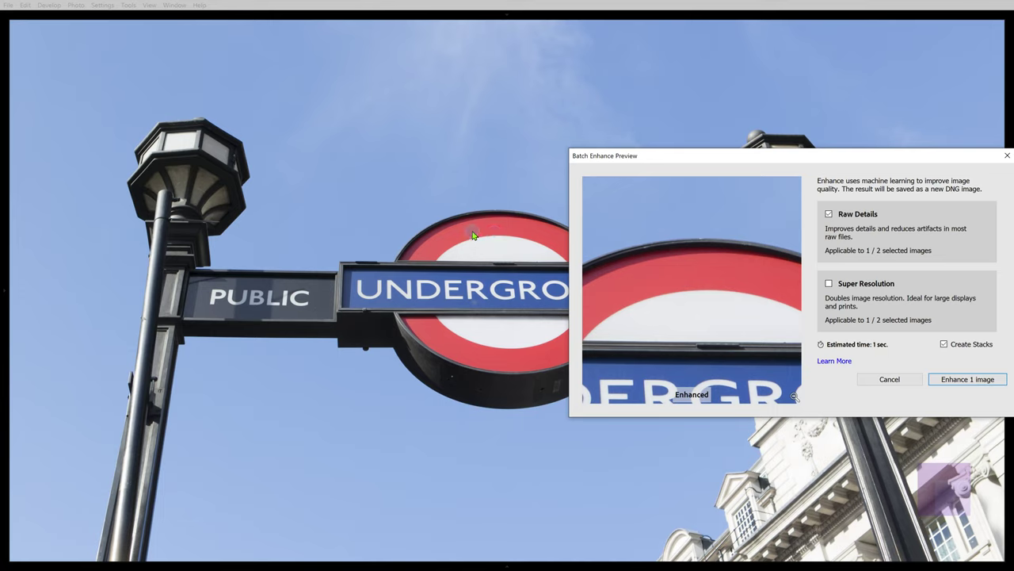
left_click(710, 246)
Turn on Super Resolution, keep Create Stacks ticked, and pan the enlarged preview along the top arc.
left_click(829, 284)
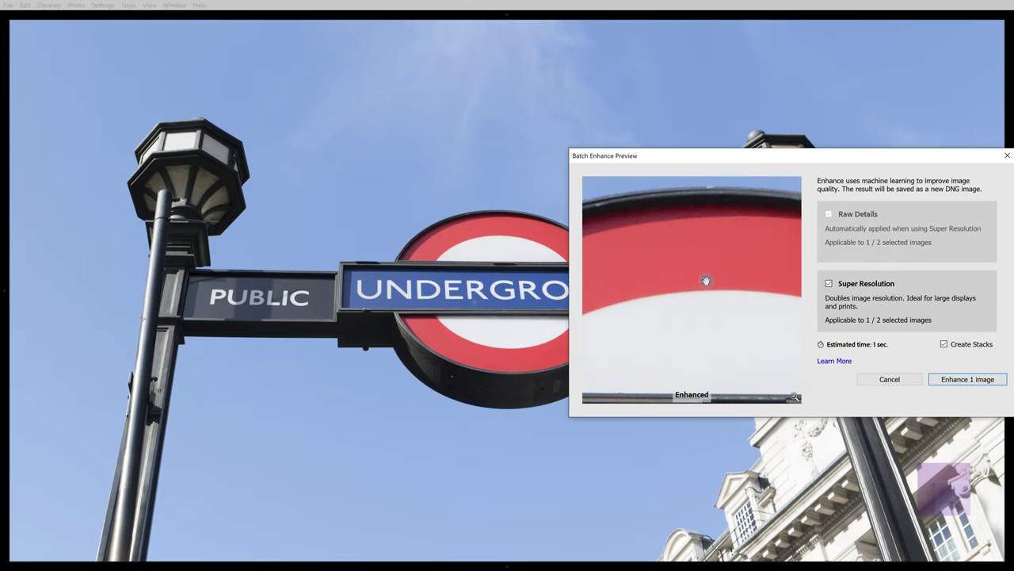
left_click_drag(648, 226, 680, 294)
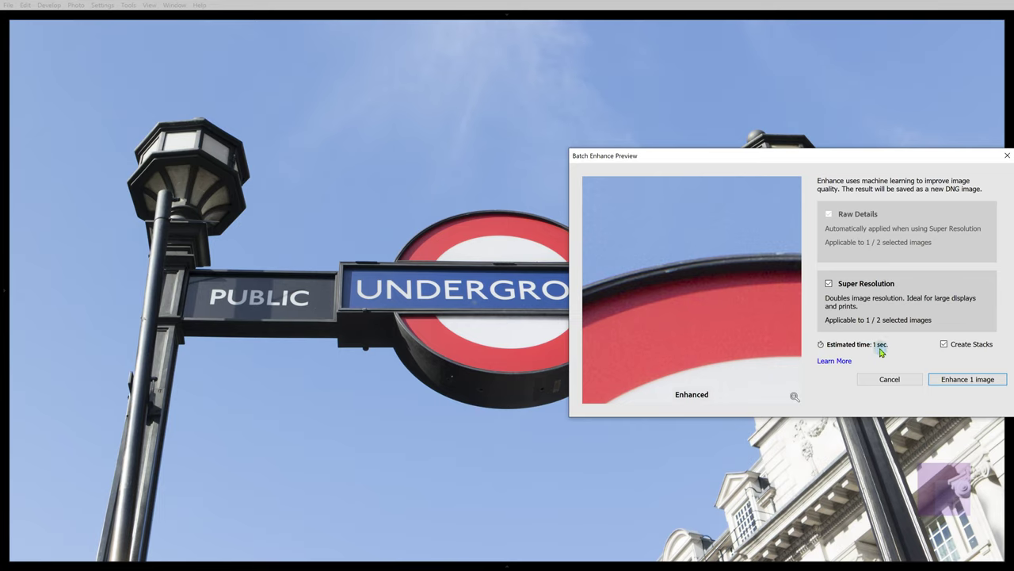
left_click(946, 345)
left_click(945, 347)
left_click(945, 347)
mouse_move(658, 278)
left_mouse_down()
mouse_move(720, 262)
mouse_move(779, 227)
mouse_move(661, 290)
mouse_move(696, 261)
mouse_move(783, 244)
mouse_move(649, 322)
mouse_move(729, 254)
mouse_move(675, 283)
left_mouse_up()
Pan along the roundel's dark rim and sky edge, toggling between unenhanced and enhanced previews.
left_click(697, 258)
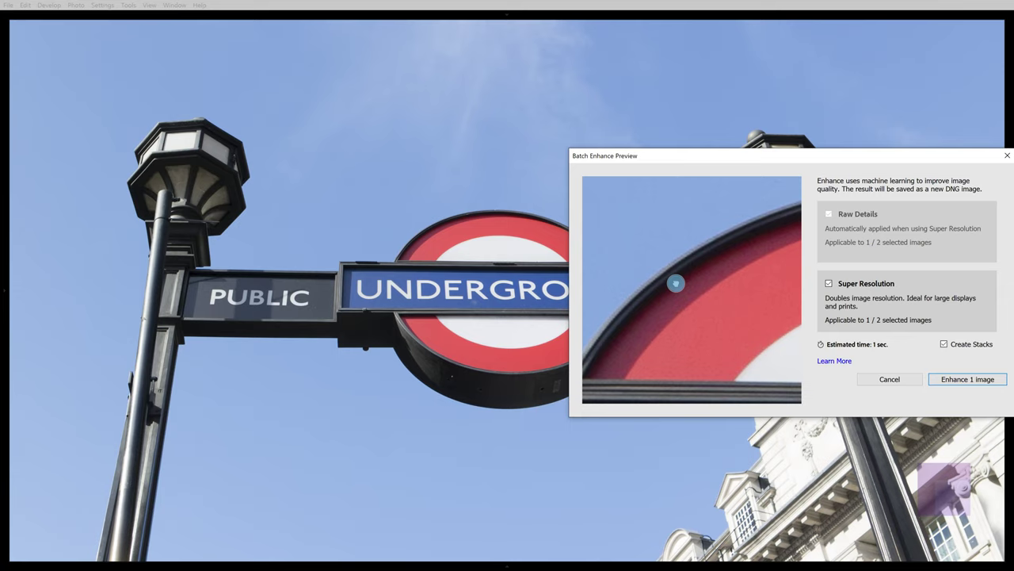
left_click_drag(675, 283, 676, 311)
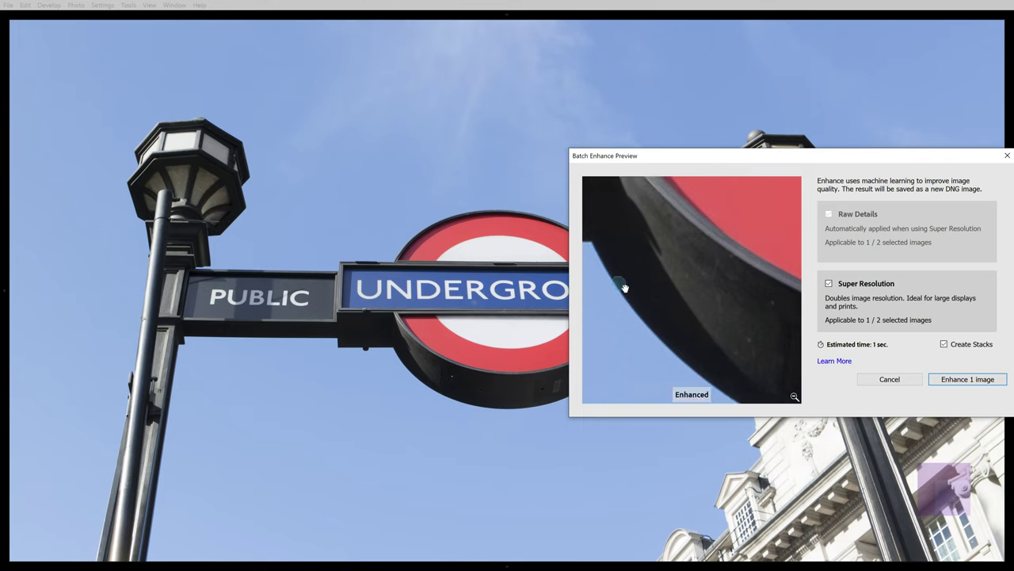
left_click_drag(727, 357, 611, 279)
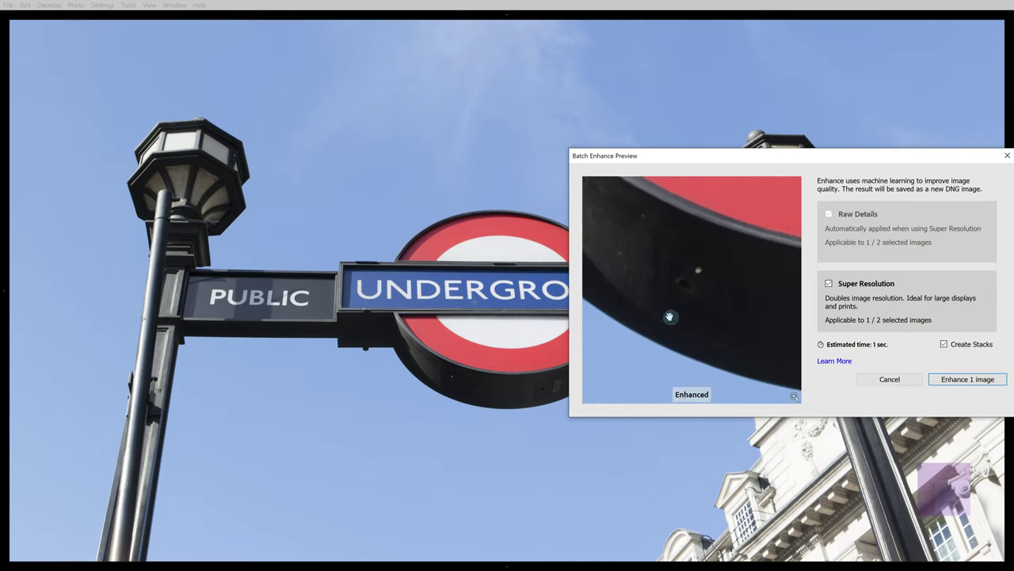
left_click_drag(760, 358, 607, 322)
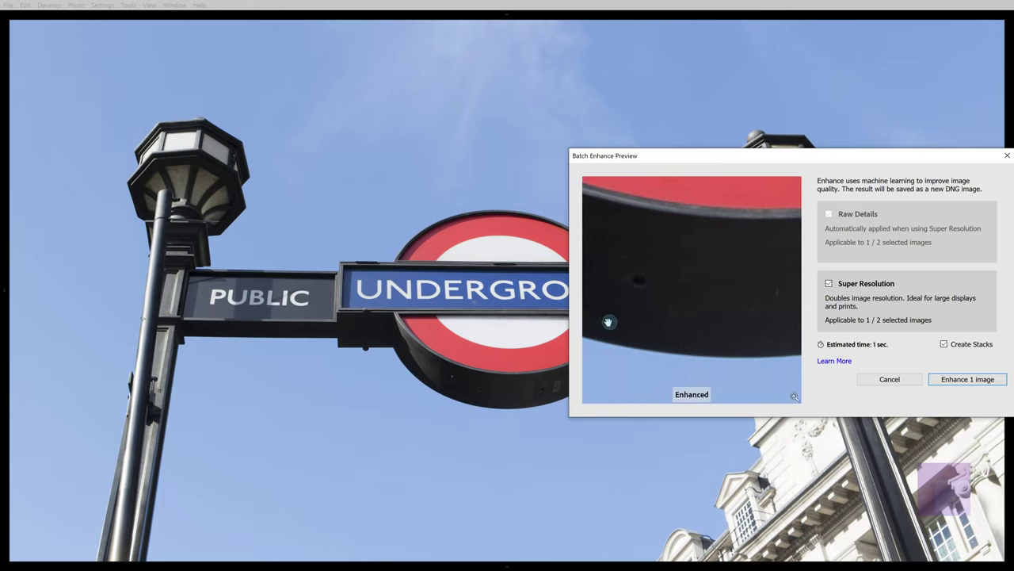
left_click_drag(670, 271, 708, 362)
left_click_drag(664, 205, 691, 349)
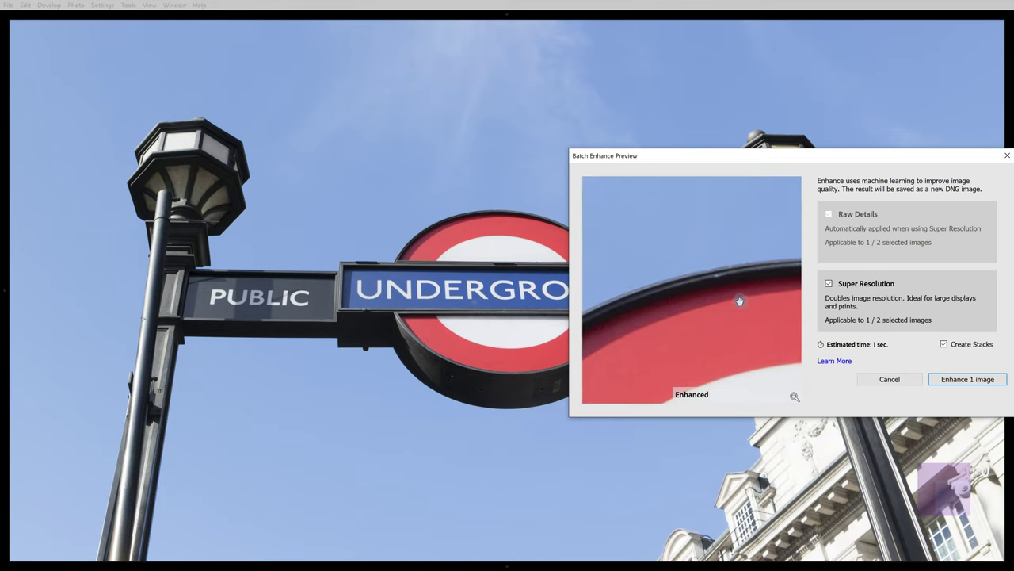
left_click_drag(739, 300, 739, 300)
left_click_drag(740, 301, 739, 301)
left_click_drag(670, 294, 699, 294)
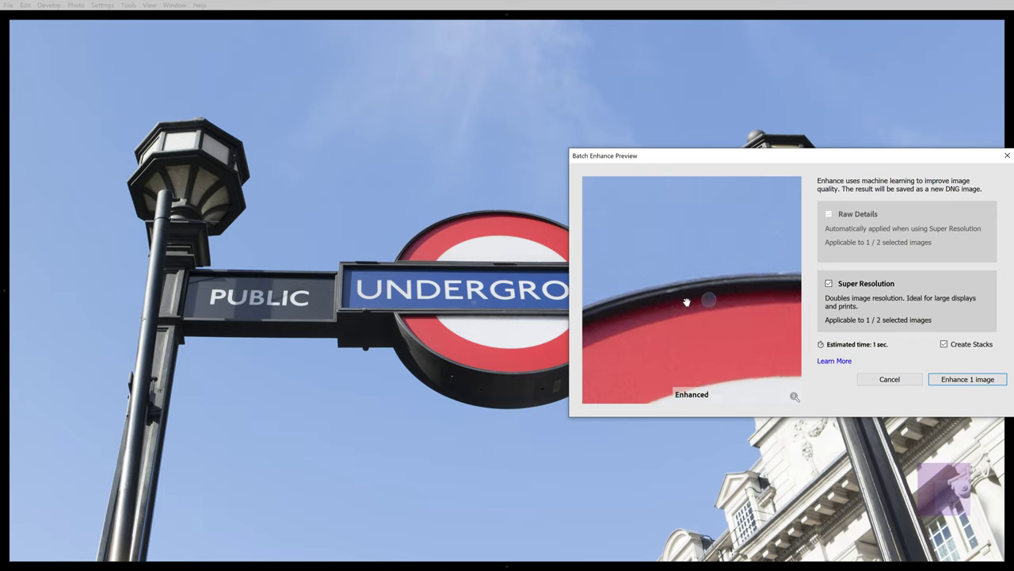
left_click_drag(703, 335, 707, 298)
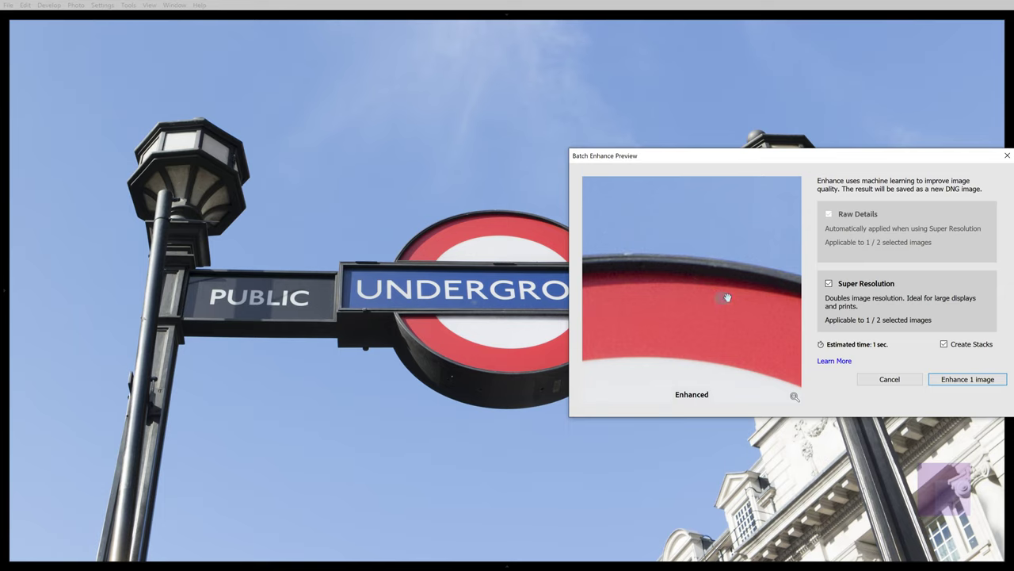
Enhance 1 image to produce the Super Resolution DNG of the Underground sign photo.
left_click(963, 380)
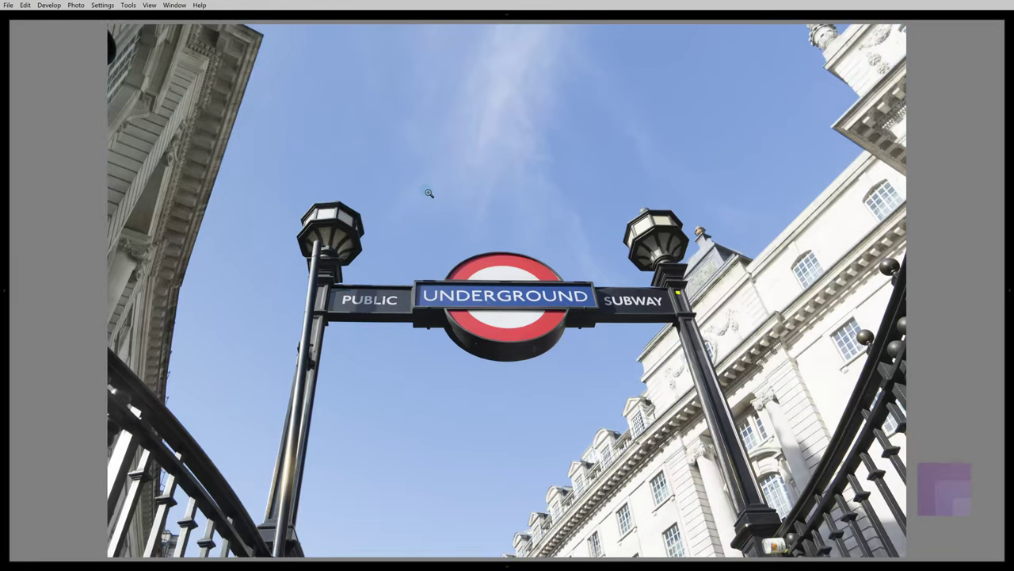
Show the side panels, zoom to 100%, and pan across UNDERGROUND, the SUBWAY sign, lamp and rooftop statue.
key("Tab")
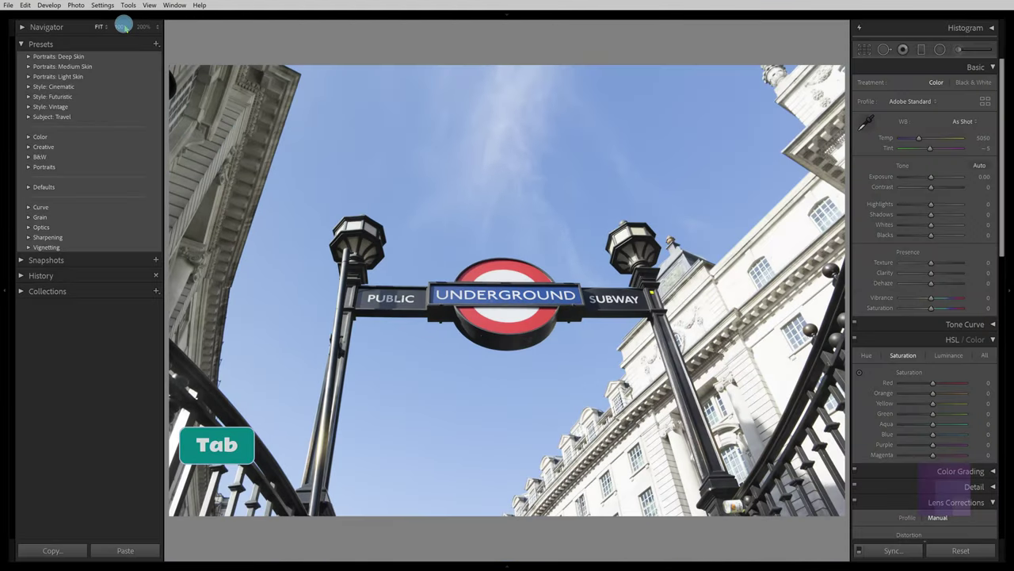
left_click(123, 26)
left_click_drag(423, 166, 536, 117)
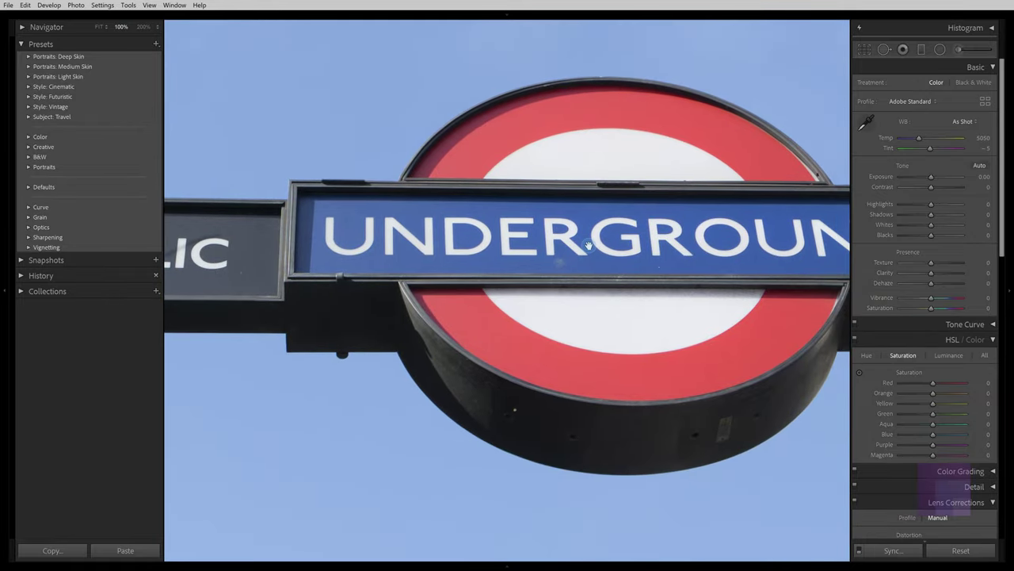
left_click_drag(611, 220, 506, 259)
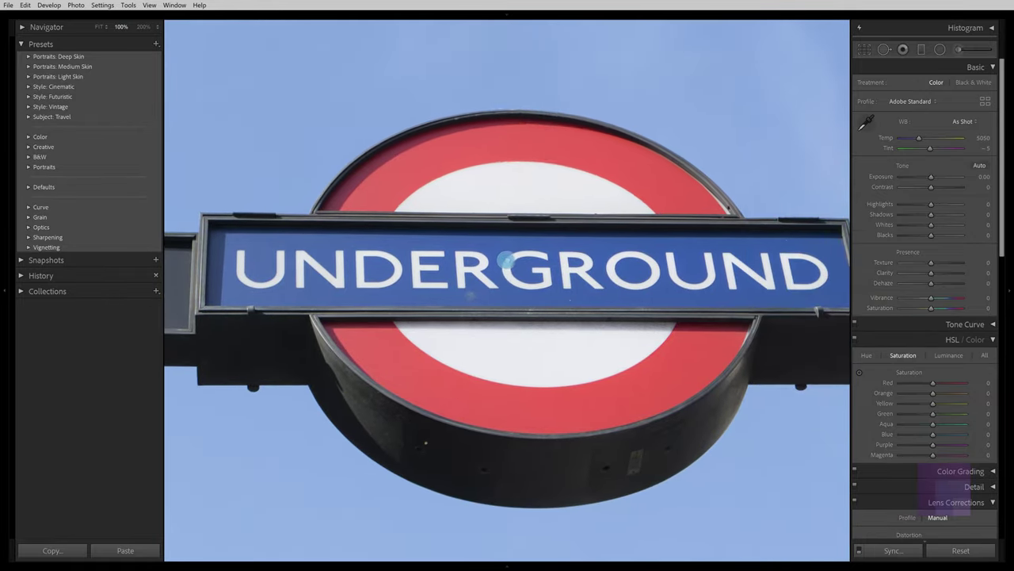
left_click_drag(641, 244, 577, 254)
left_click_drag(719, 221, 527, 272)
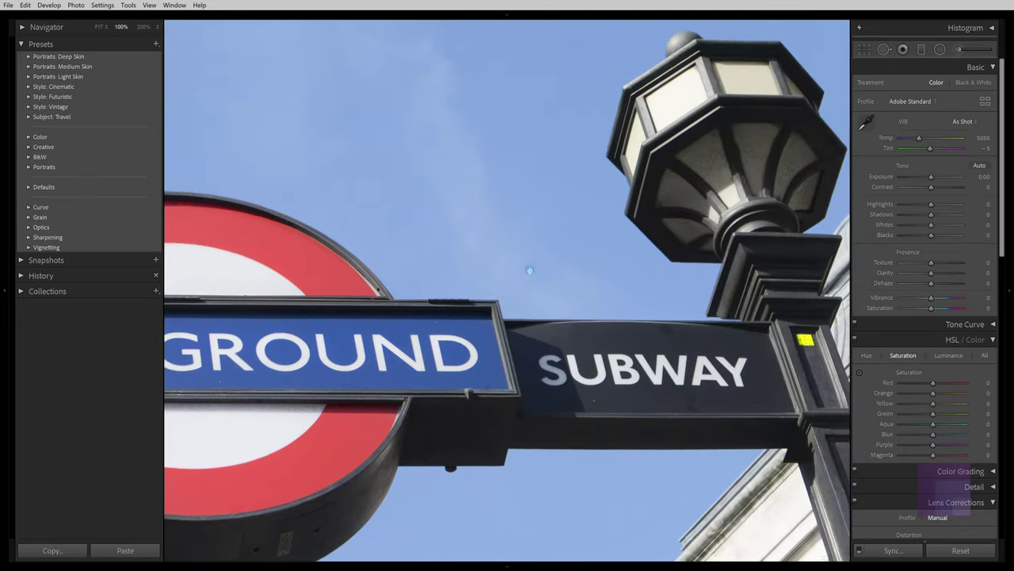
left_click_drag(674, 188, 576, 259)
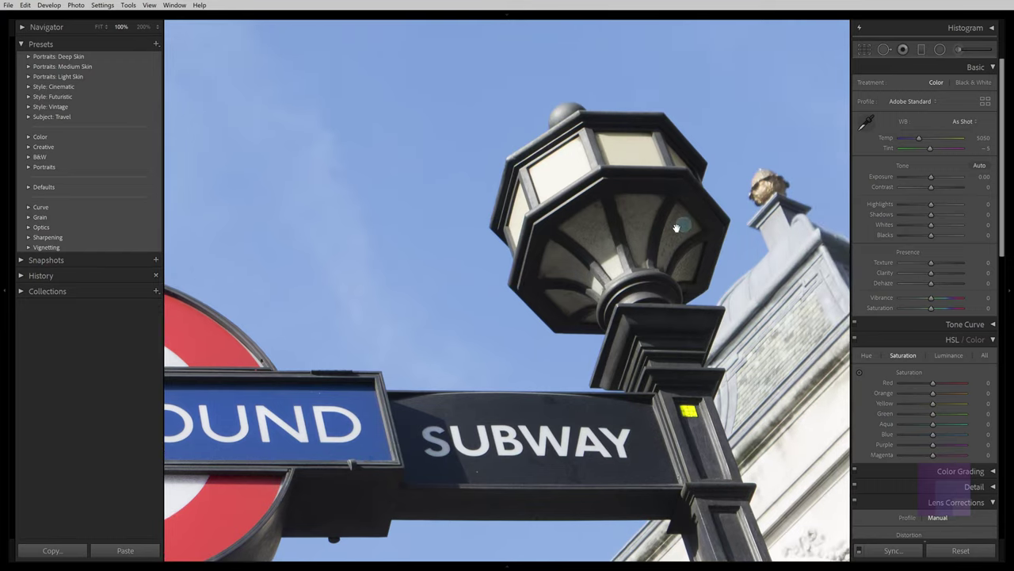
left_click_drag(676, 228, 583, 248)
left_click_drag(706, 213, 584, 221)
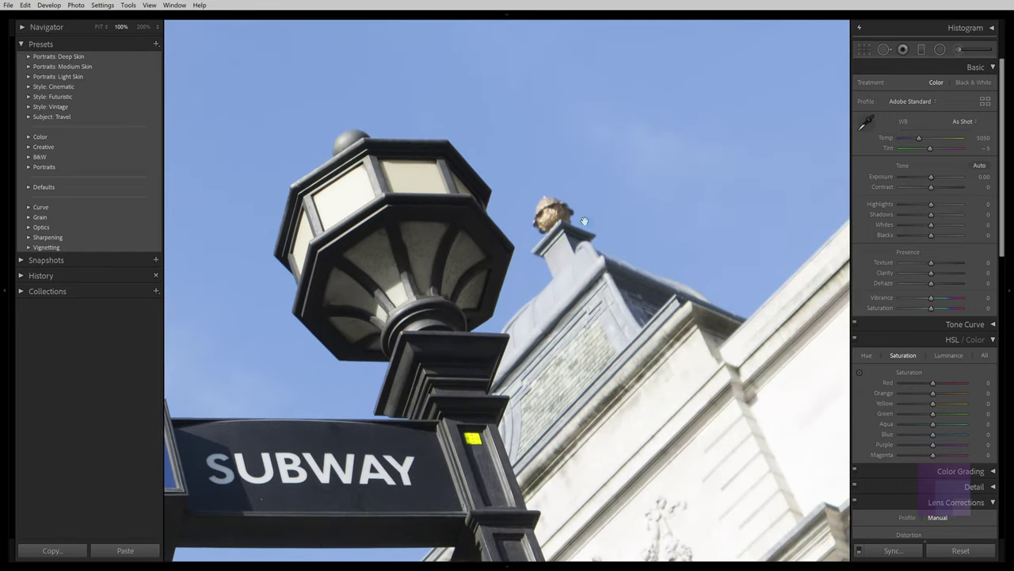
left_click_drag(662, 225, 553, 251)
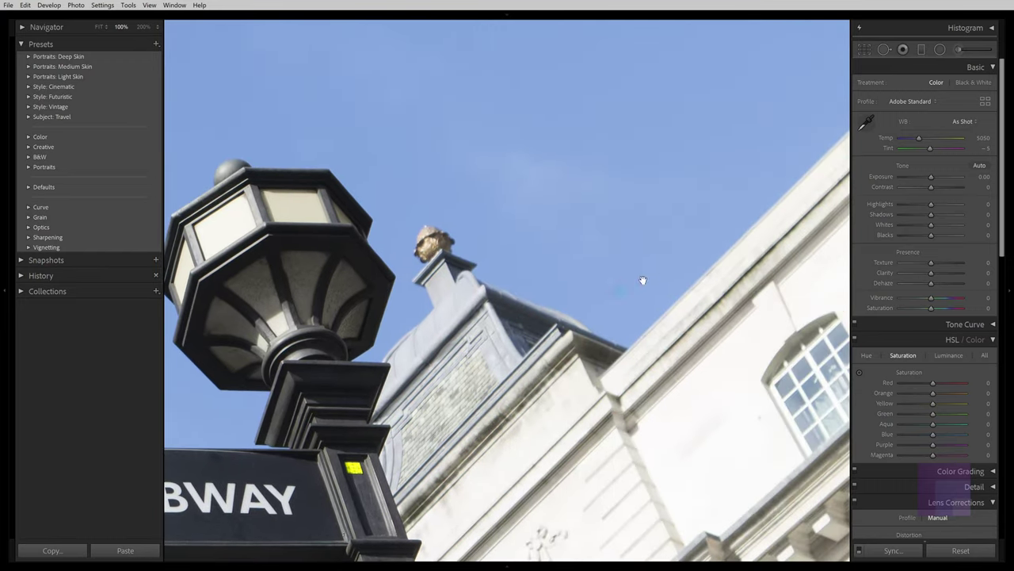
left_click_drag(656, 255, 805, 177)
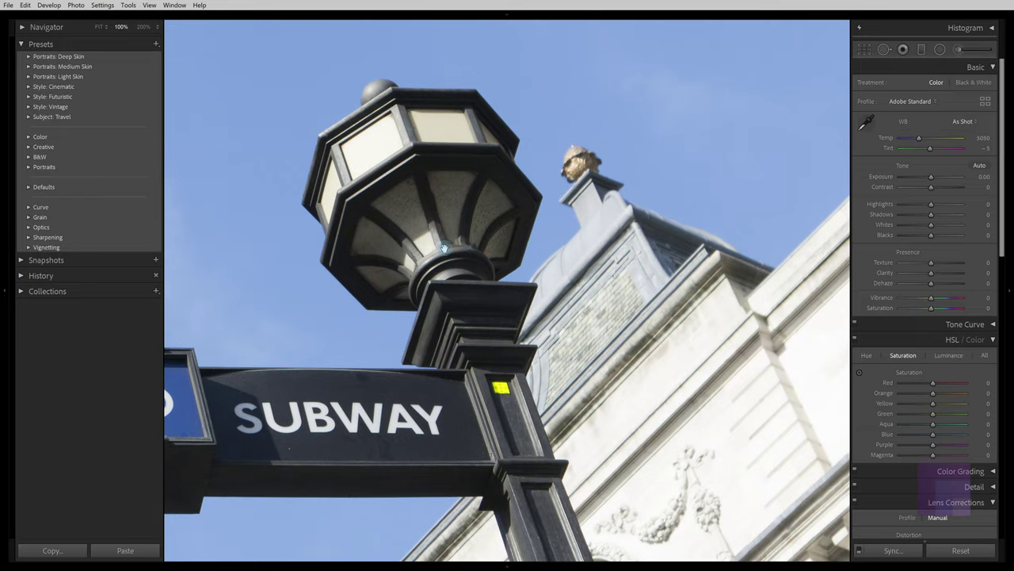
Pan back to centre the UNDERGROUND roundel, then fit the whole photo in view.
left_click_drag(445, 247, 640, 227)
left_click_drag(449, 242, 623, 242)
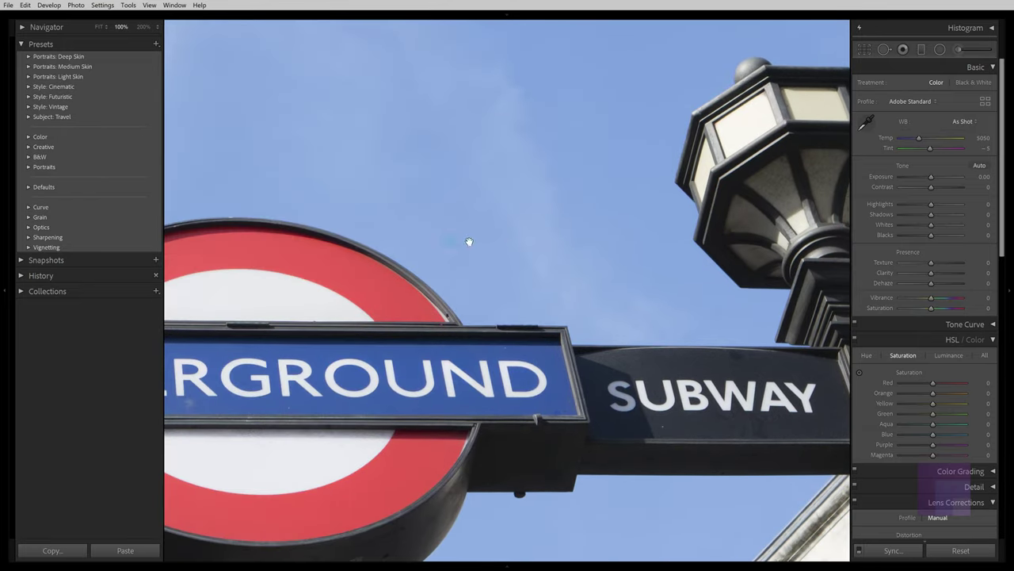
mouse_move(468, 240)
left_mouse_down()
mouse_move(573, 243)
mouse_move(571, 230)
left_mouse_up()
left_click_drag(432, 219, 526, 181)
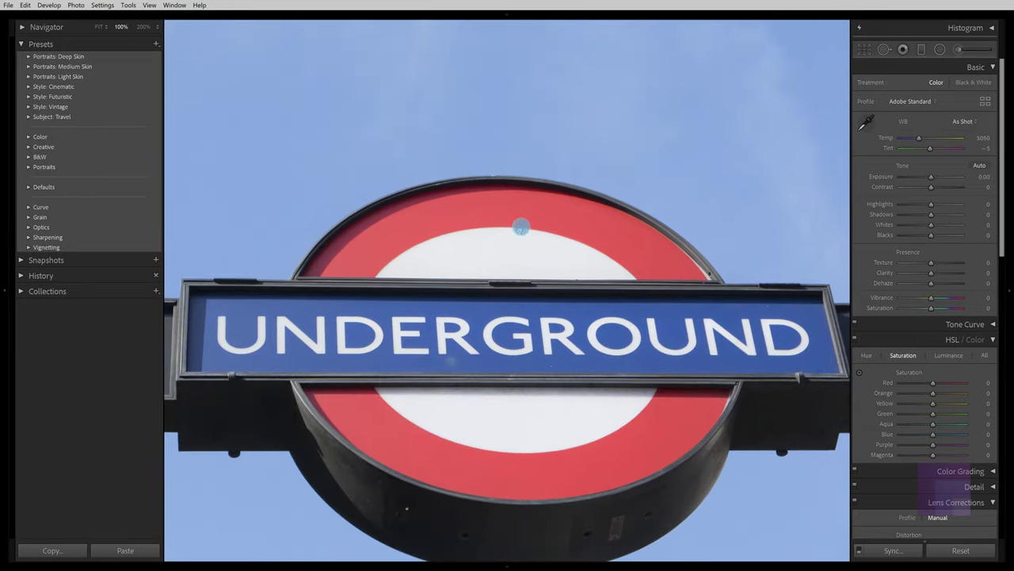
left_click_drag(523, 227, 561, 213)
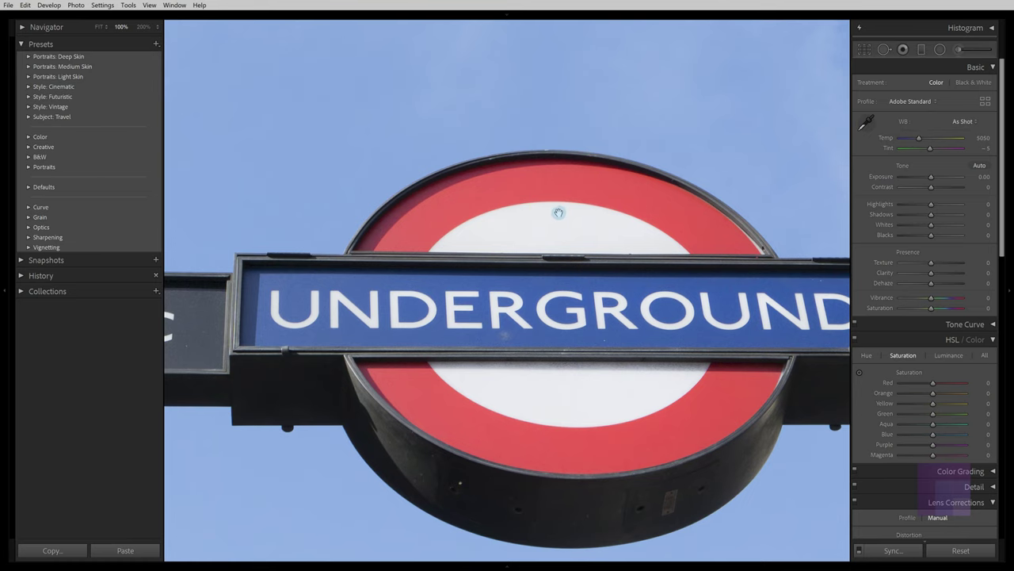
left_click(551, 224)
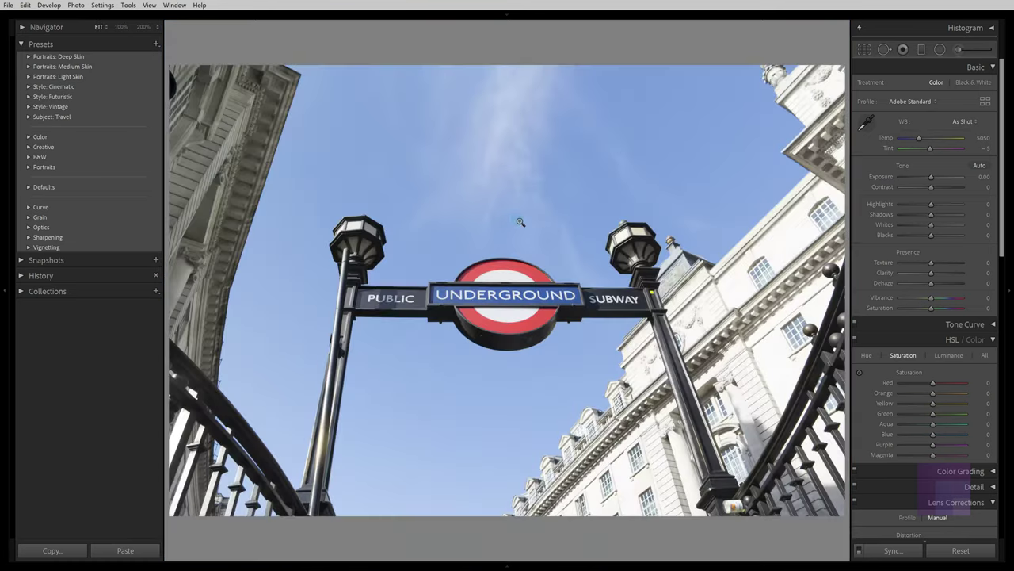
Zoom to 100% on the roundel again and pan from PUBLIC and the left lamp to SUBWAY.
left_click(522, 233)
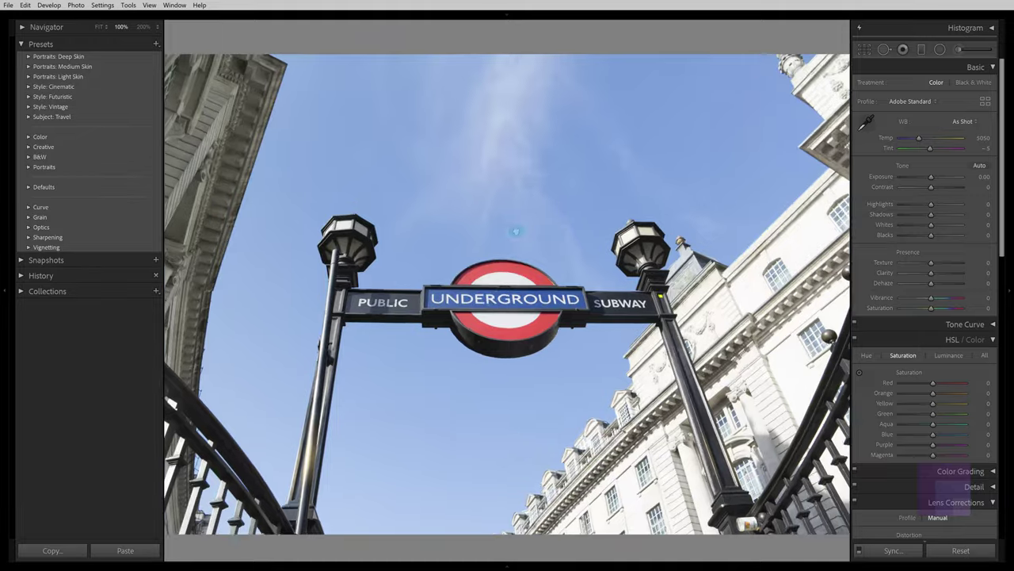
left_click(498, 260)
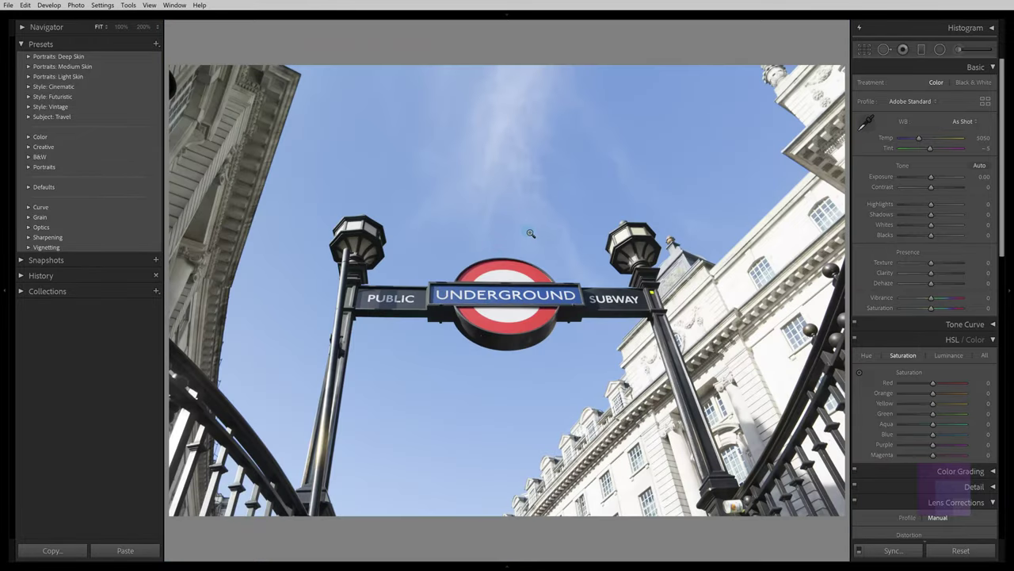
left_click(499, 291)
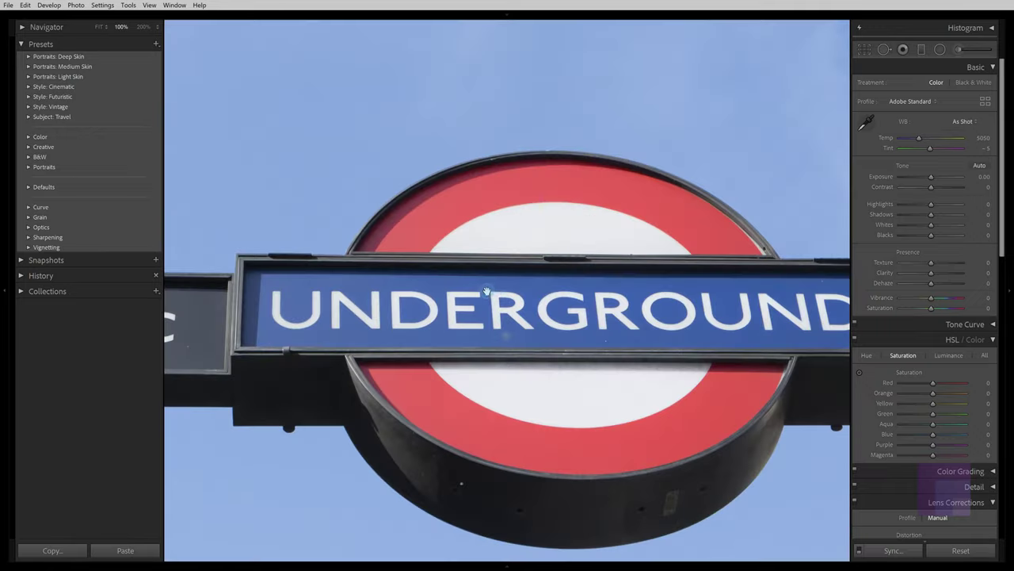
mouse_move(380, 290)
left_mouse_down()
mouse_move(562, 298)
mouse_move(414, 259)
left_mouse_up()
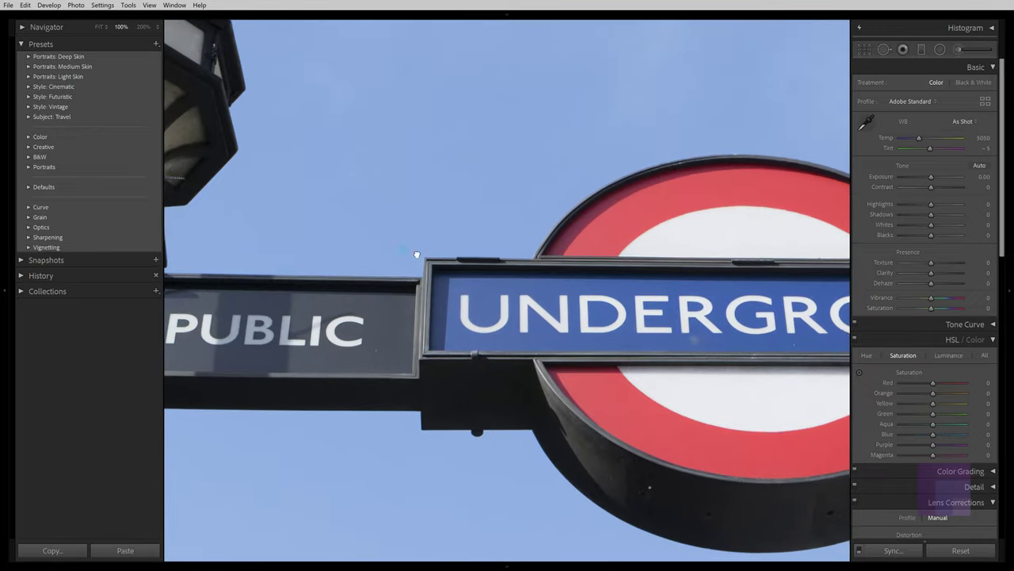
left_click_drag(666, 281, 564, 281)
mouse_move(677, 300)
left_mouse_down()
mouse_move(581, 301)
mouse_move(597, 302)
left_mouse_up()
mouse_move(713, 290)
left_mouse_down()
mouse_move(547, 311)
mouse_move(576, 300)
left_mouse_up()
Pan over the lamp, statue and building facade to the cornice, then fit the photo.
left_click_drag(652, 279, 502, 310)
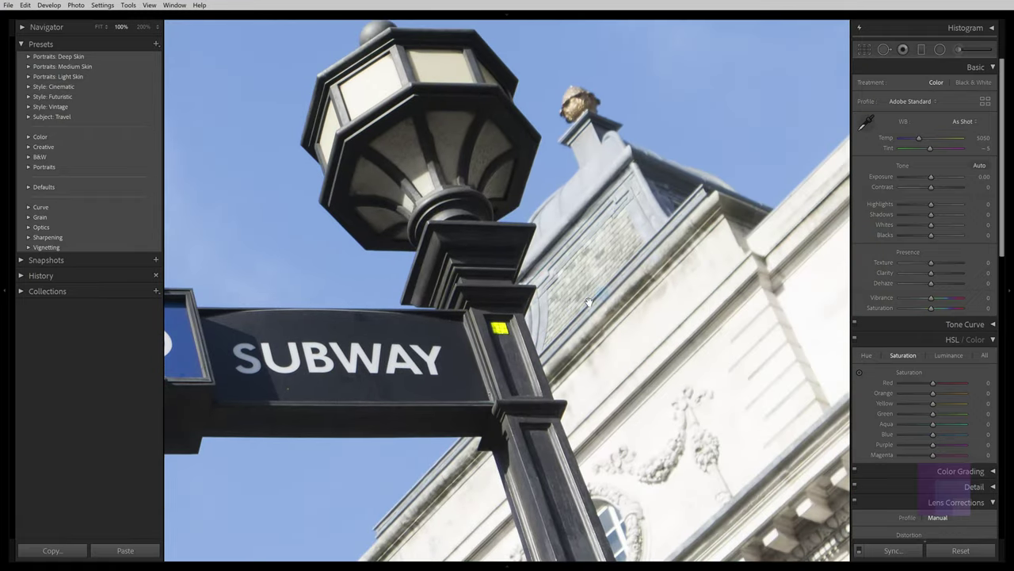
mouse_move(668, 253)
left_mouse_down()
mouse_move(569, 304)
mouse_move(562, 293)
mouse_move(642, 314)
left_mouse_up()
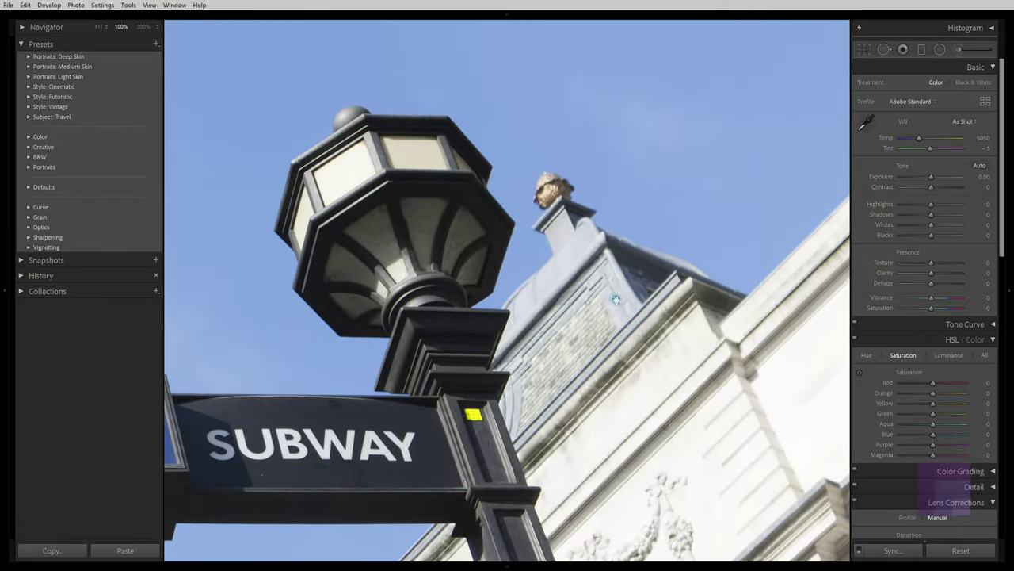
mouse_move(567, 288)
left_mouse_down()
mouse_move(642, 323)
mouse_move(543, 237)
left_mouse_up()
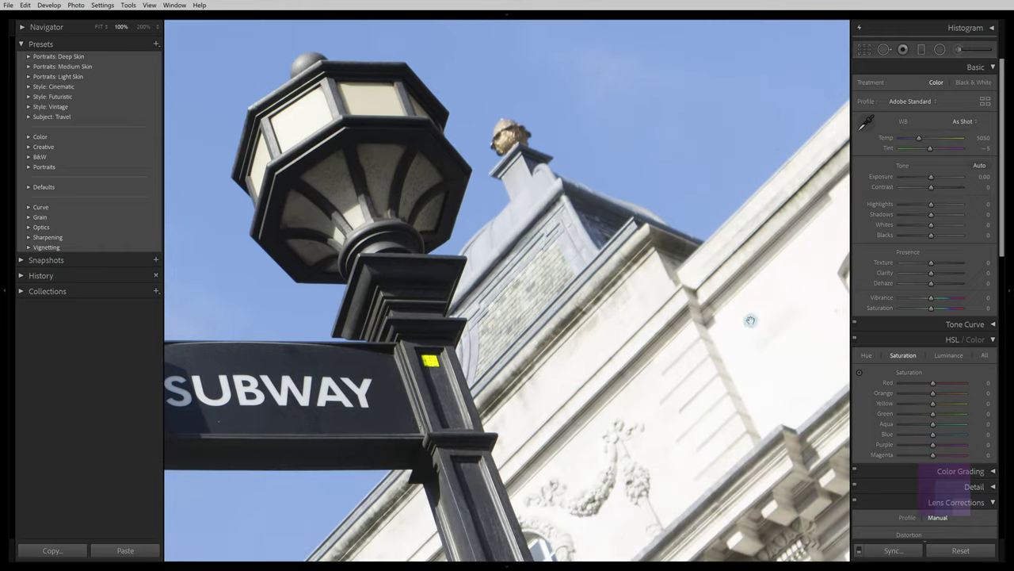
left_click_drag(752, 320, 615, 240)
mouse_move(705, 357)
left_mouse_down()
mouse_move(655, 265)
mouse_move(604, 261)
left_mouse_up()
left_click_drag(650, 333, 610, 261)
left_click_drag(666, 349, 634, 291)
left_click(634, 291)
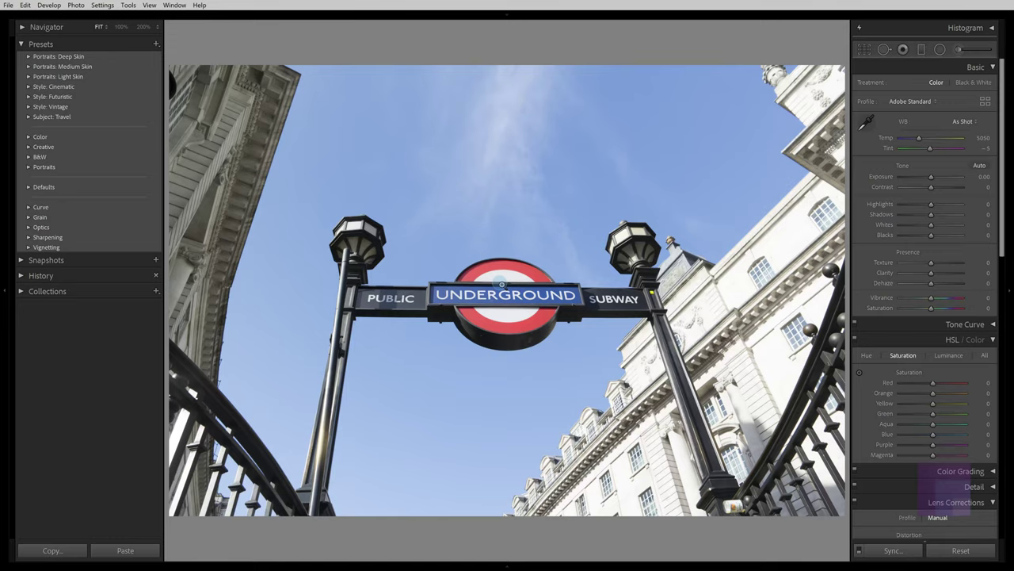
Zoom to 100% on the UNDERGROUND sign, pan to its SUBWAY end, and finish at Fit.
left_click(501, 283)
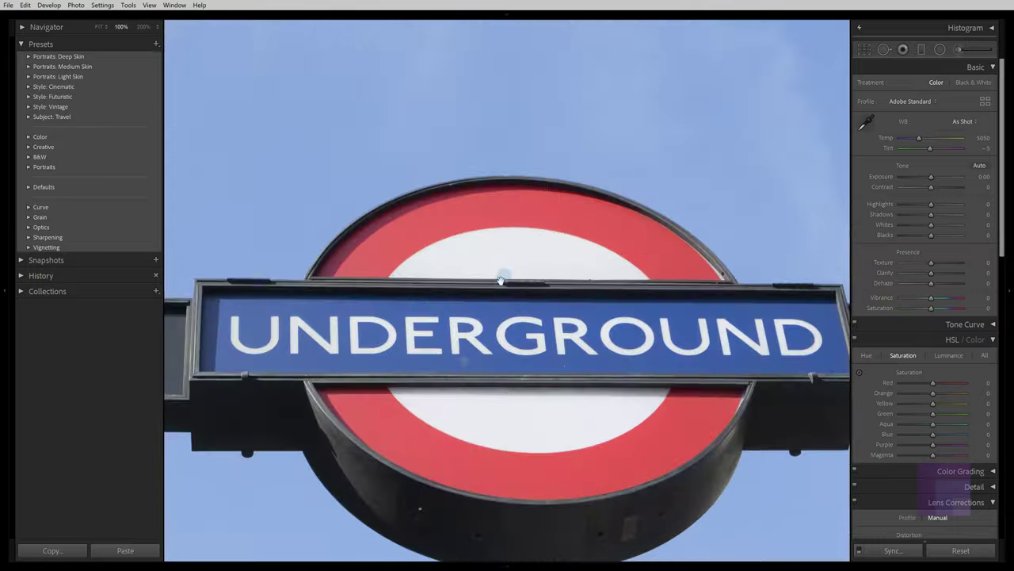
scroll(565, 251, "down", 4)
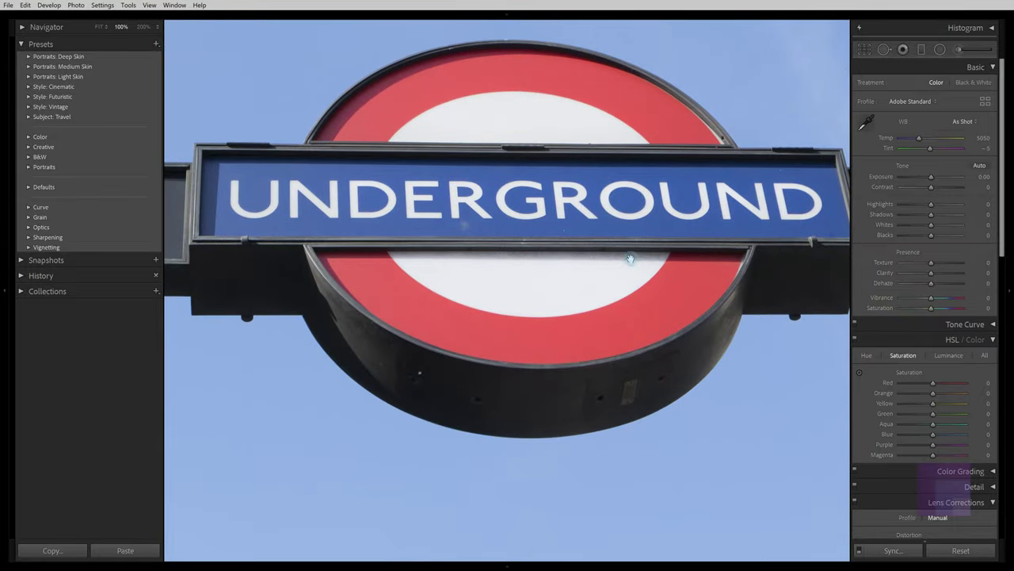
left_click_drag(685, 203, 573, 246)
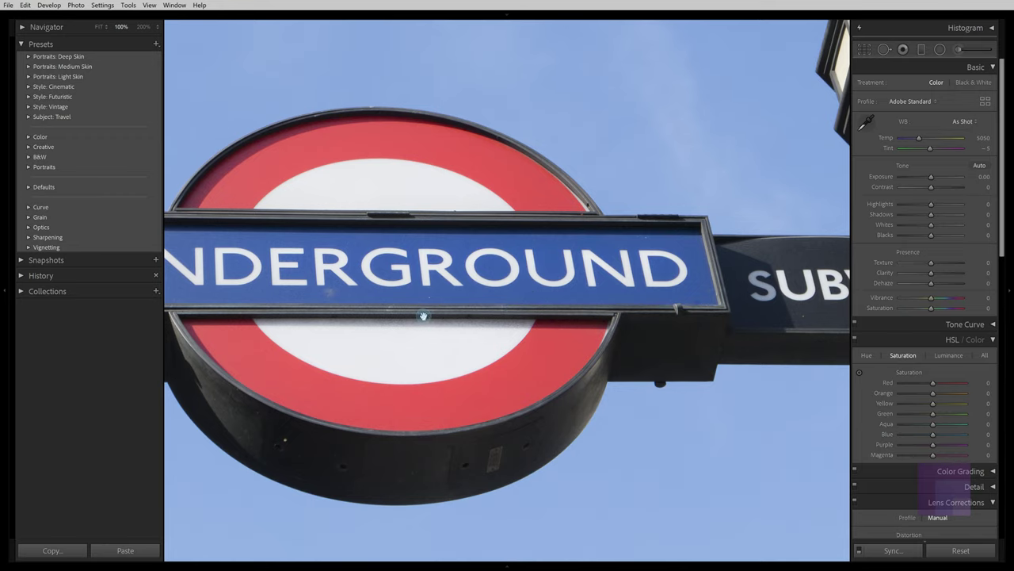
left_click(476, 266)
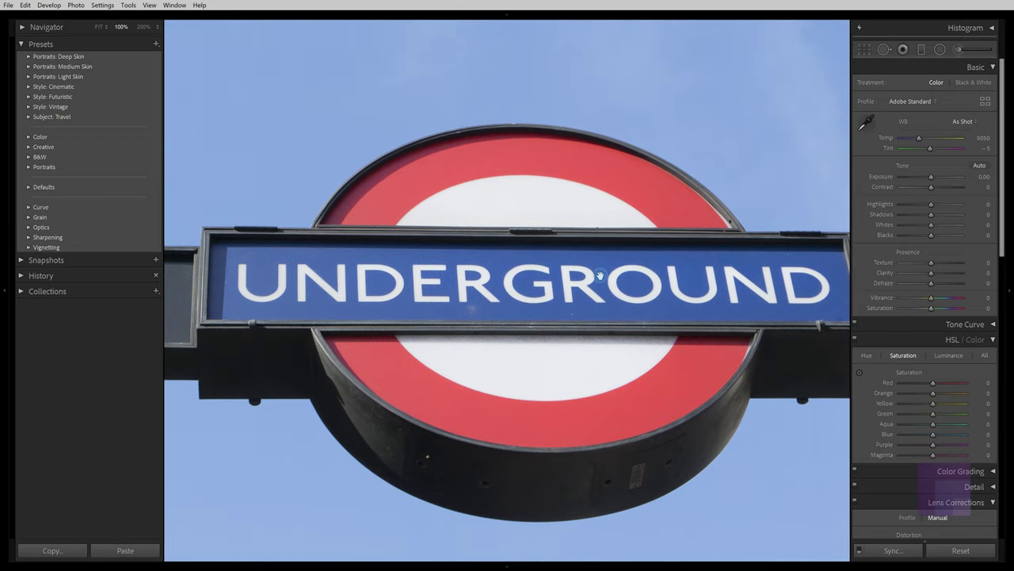
left_click(629, 348)
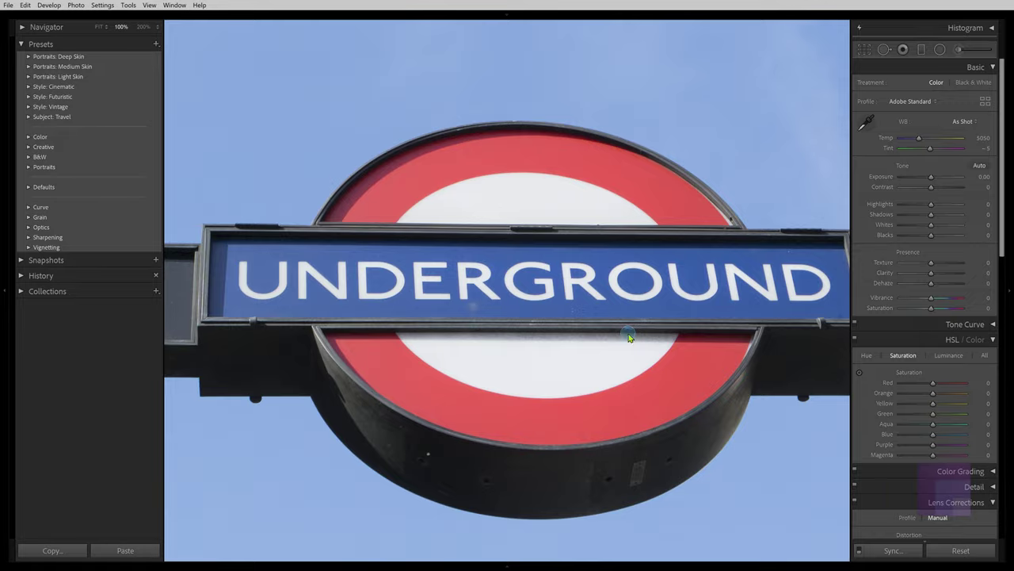
left_click(627, 336)
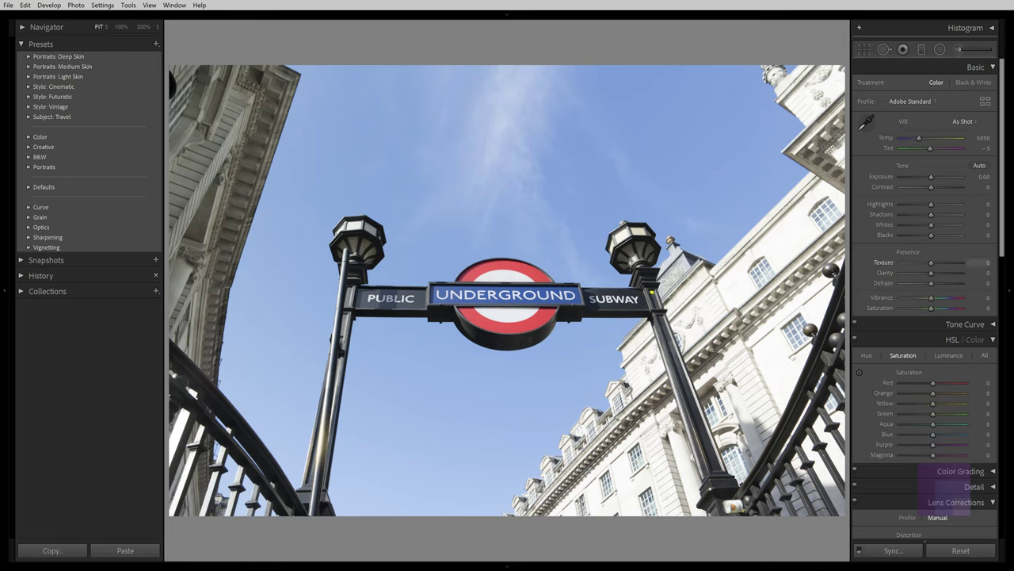
Centre the Photo Viewer window with Superresolution Demosaic.tif and pan around the zoomed checkerboard.
left_click_drag(851, 209, 439, 184)
left_click_drag(559, 264, 518, 278)
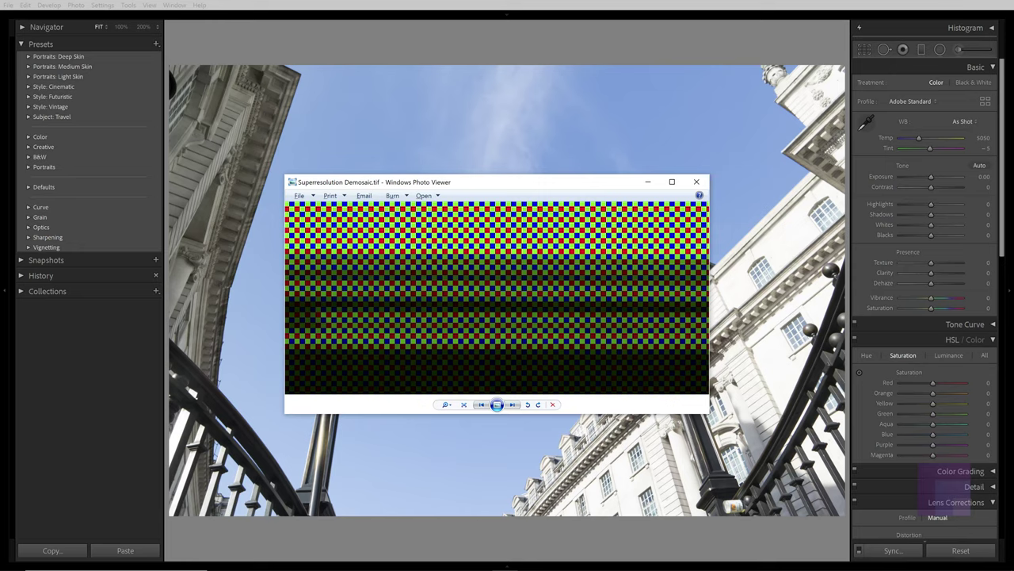
left_click_drag(1013, 100, 480, 83)
mouse_move(658, 327)
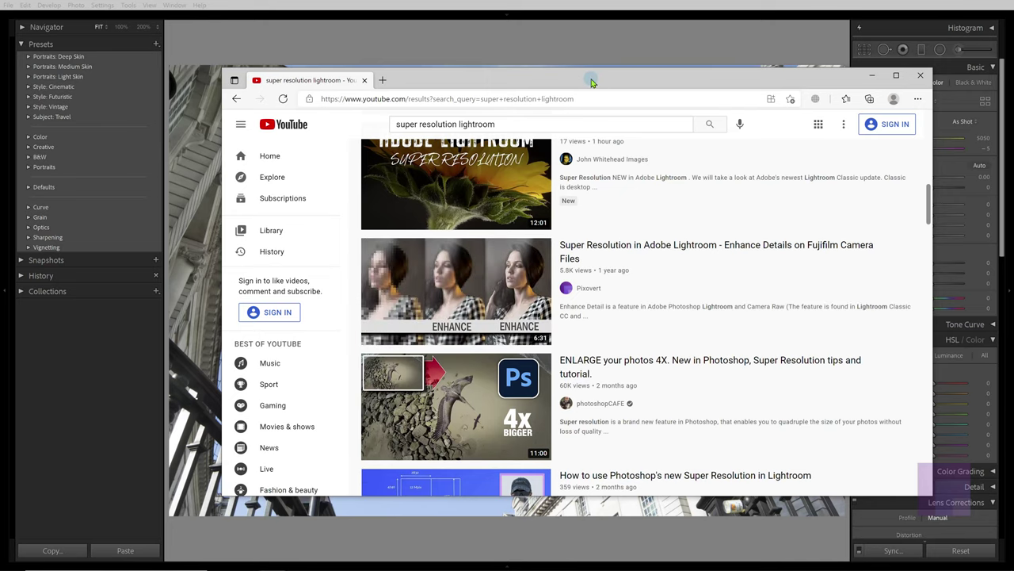
key("super+Down")
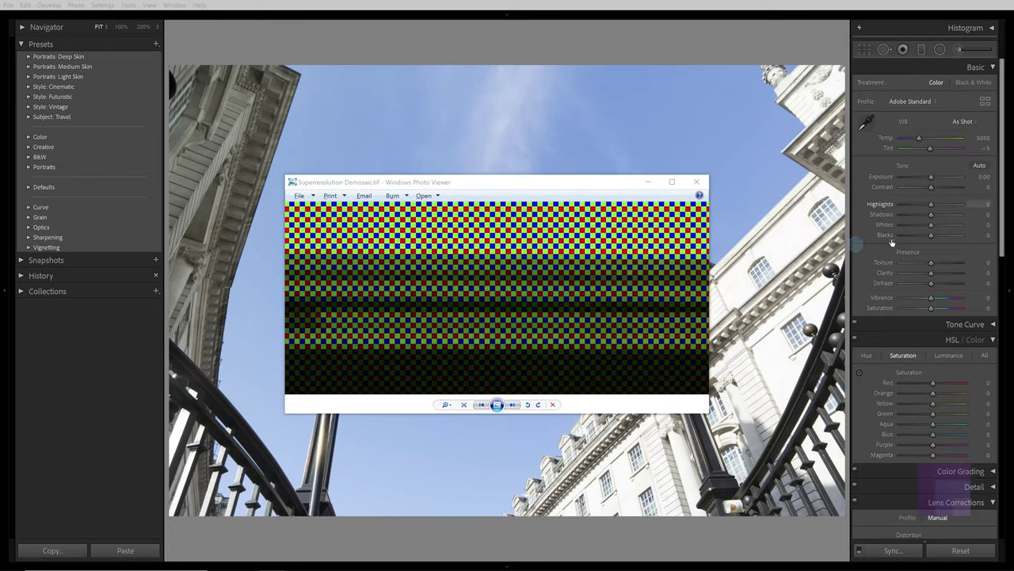
Zoom out of the mosaic TIF in Photo Viewer until the whole sign shows.
left_click(505, 272)
scroll(528, 271, "down", 4)
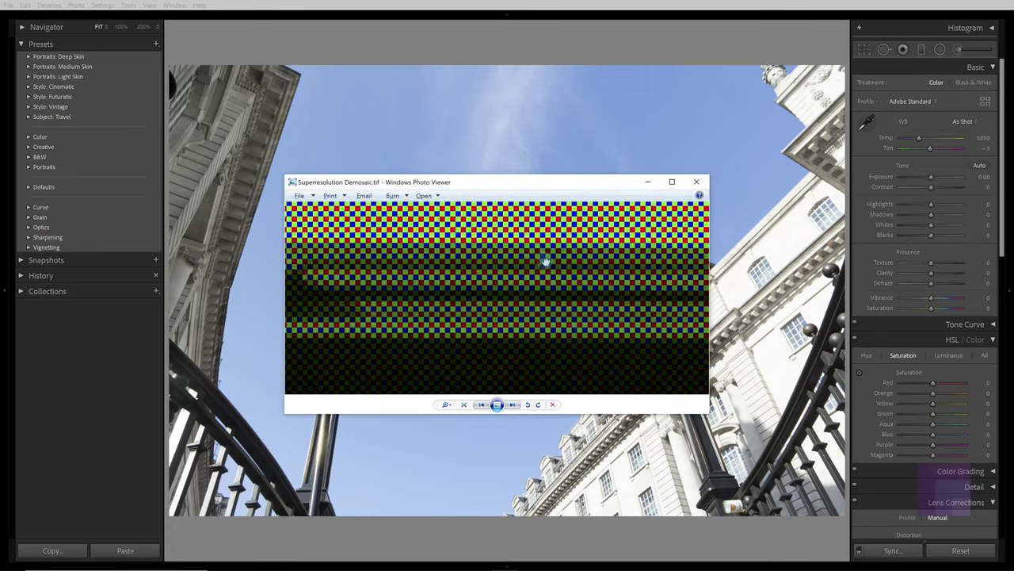
scroll(527, 272, "down", 3)
scroll(525, 274, "down", 1)
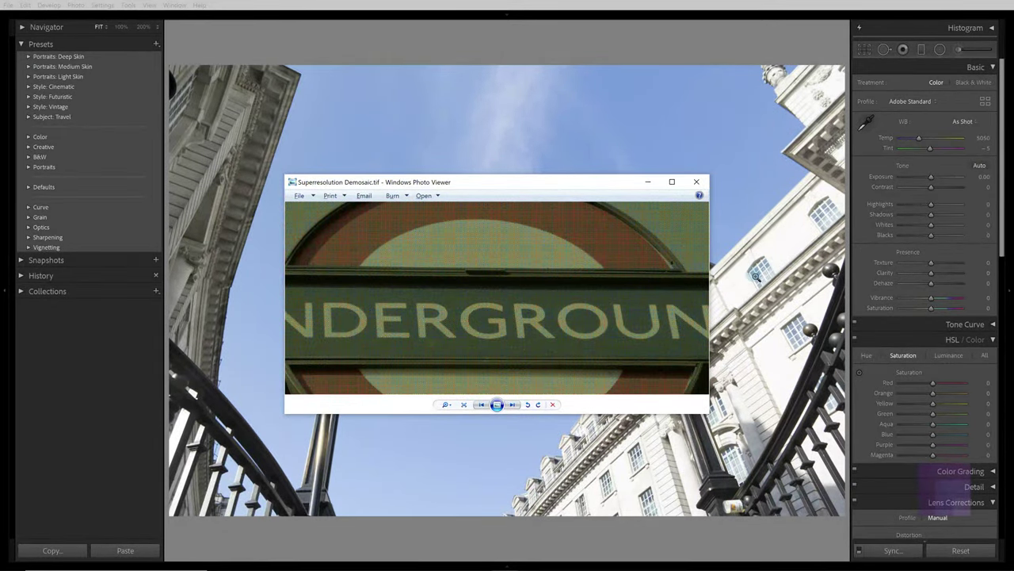
scroll(602, 269, "down", 3)
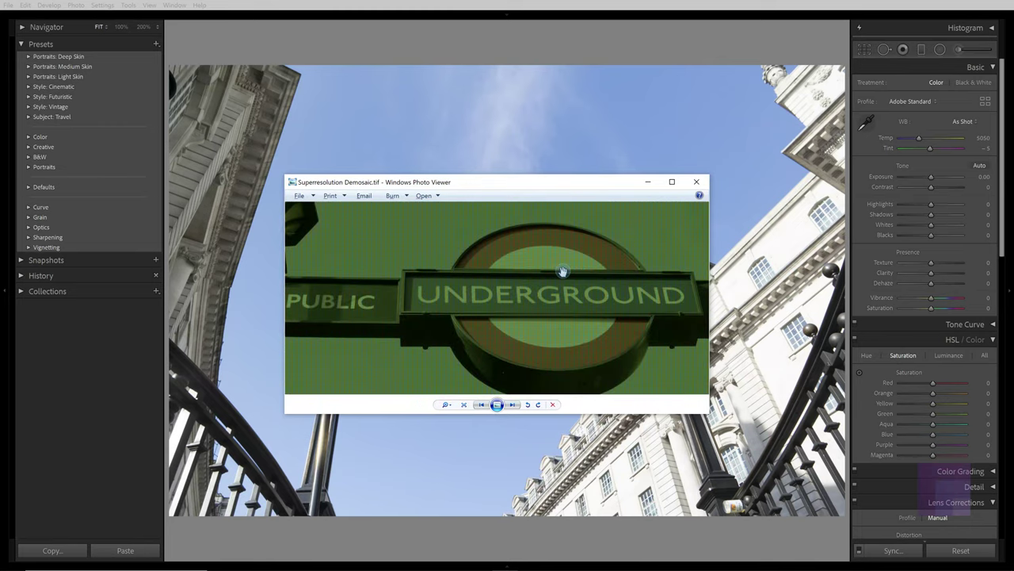
scroll(562, 271, "up", 1)
scroll(562, 272, "down", 1)
Pan to the PUBLIC UNDERGROUND SUBWAY sign, reposition the window, and zoom back to checkerboard pixels.
left_click_drag(550, 274, 471, 269)
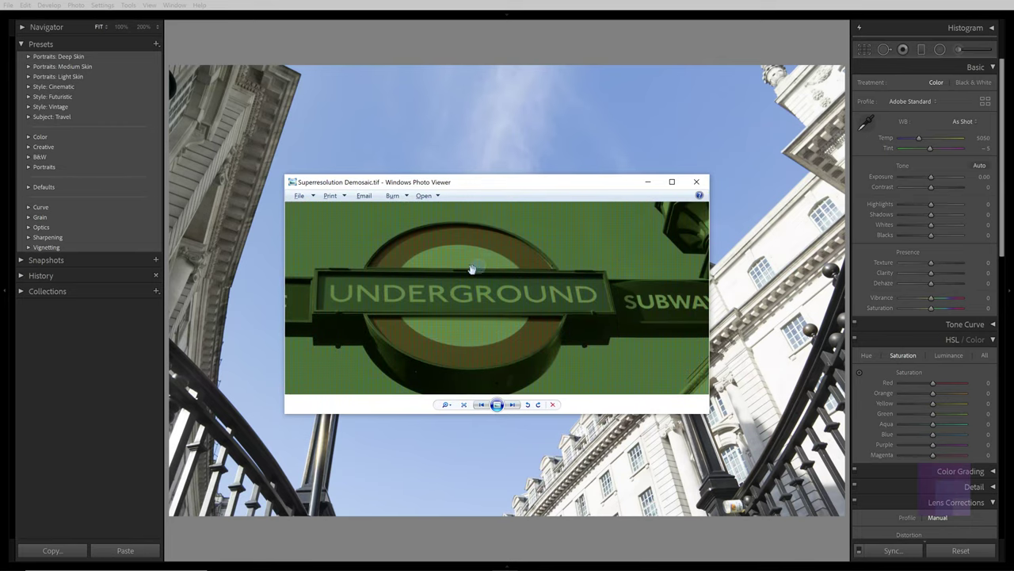
left_click_drag(483, 183, 562, 221)
scroll(547, 254, "down", 3)
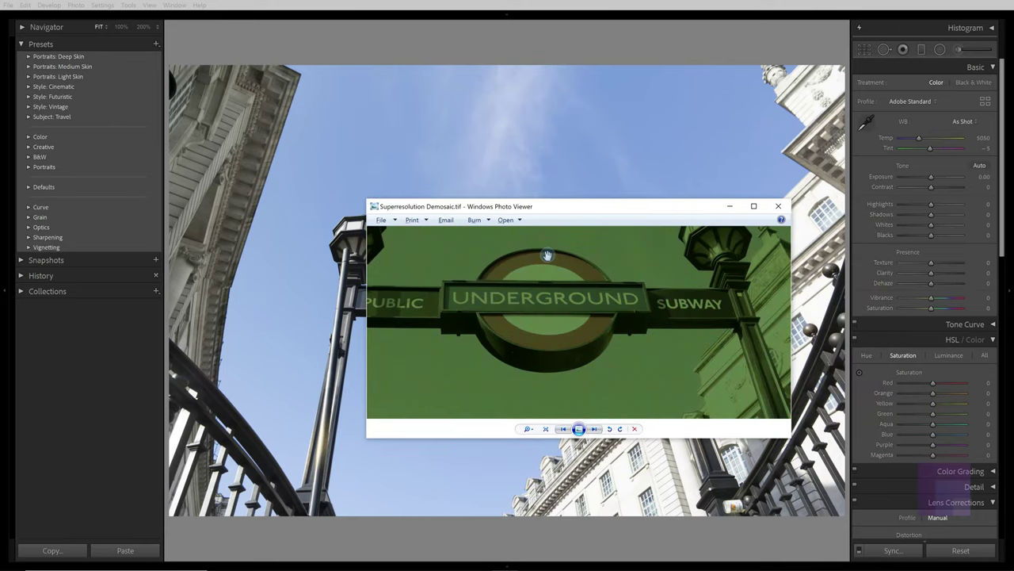
scroll(547, 278, "up", 8)
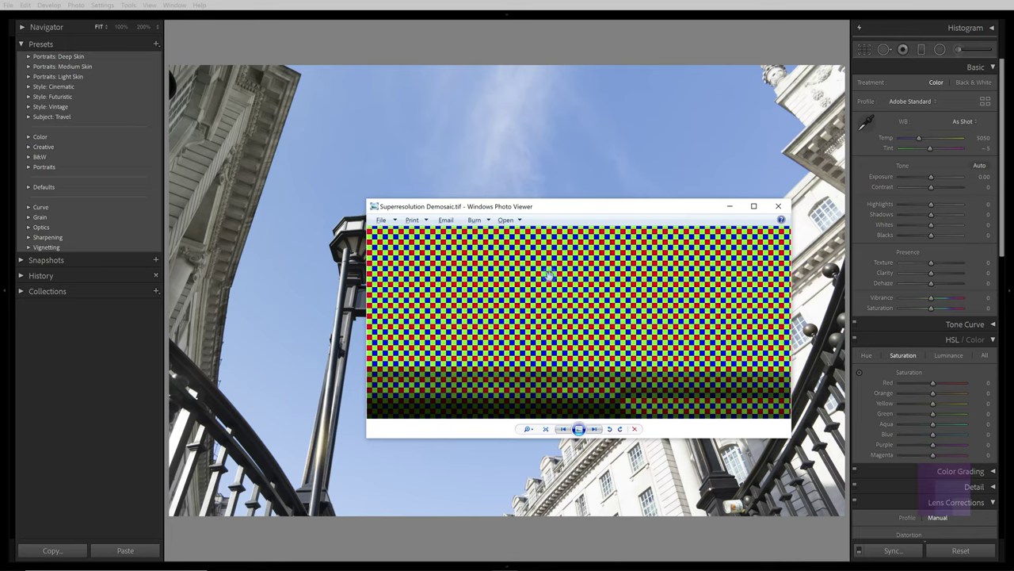
Zoom the Superresolution Demosaic.tif in and out, ending close on the UNDERGROUND letters.
scroll(593, 282, "down", 1)
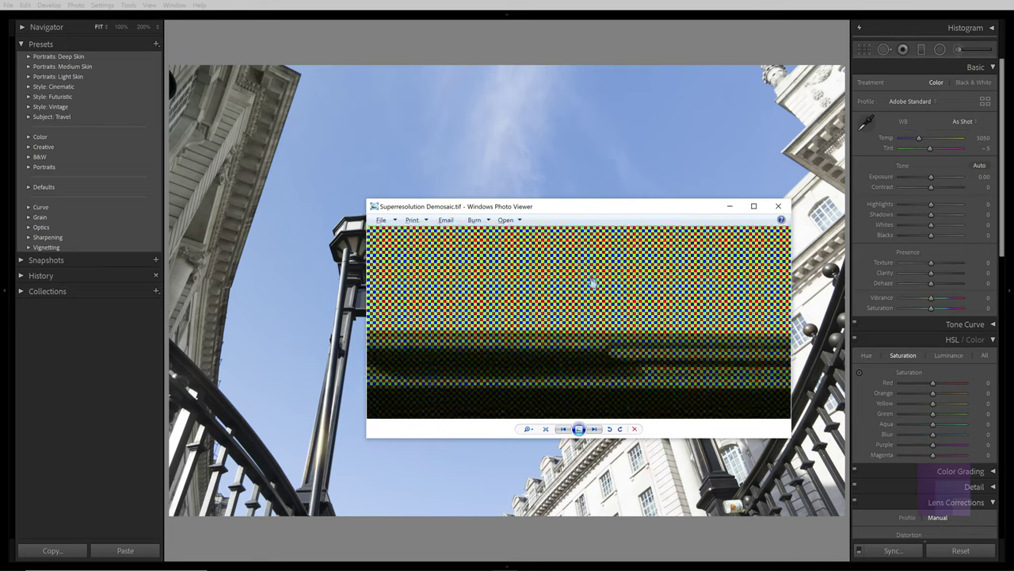
scroll(593, 282, "down", 4)
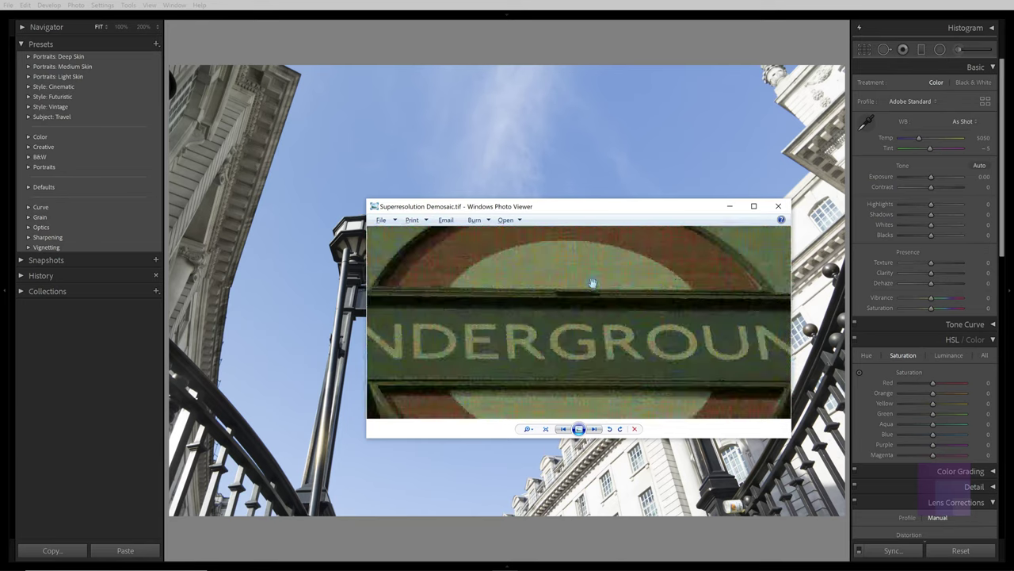
scroll(592, 282, "down", 3)
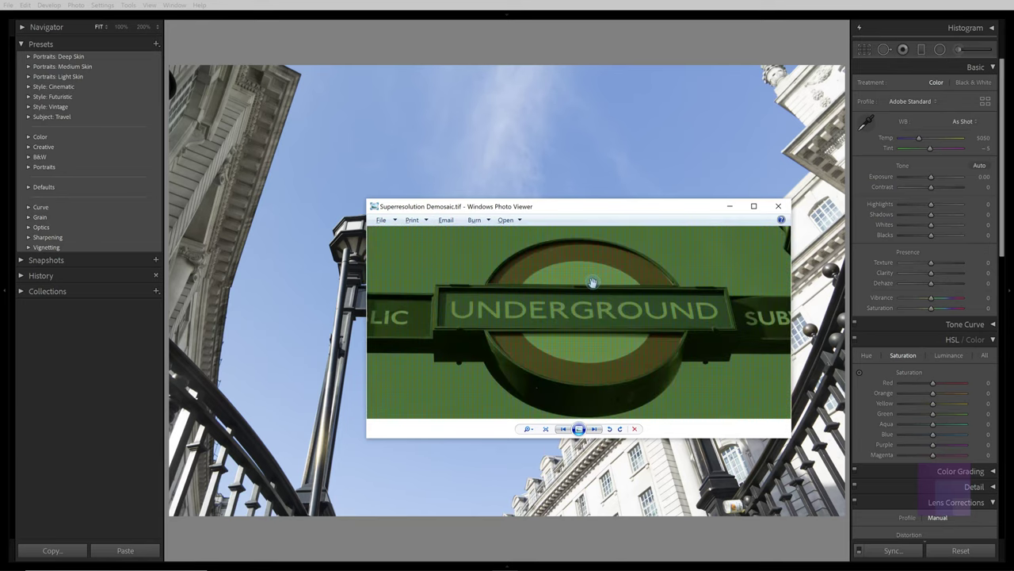
scroll(592, 282, "down", 3)
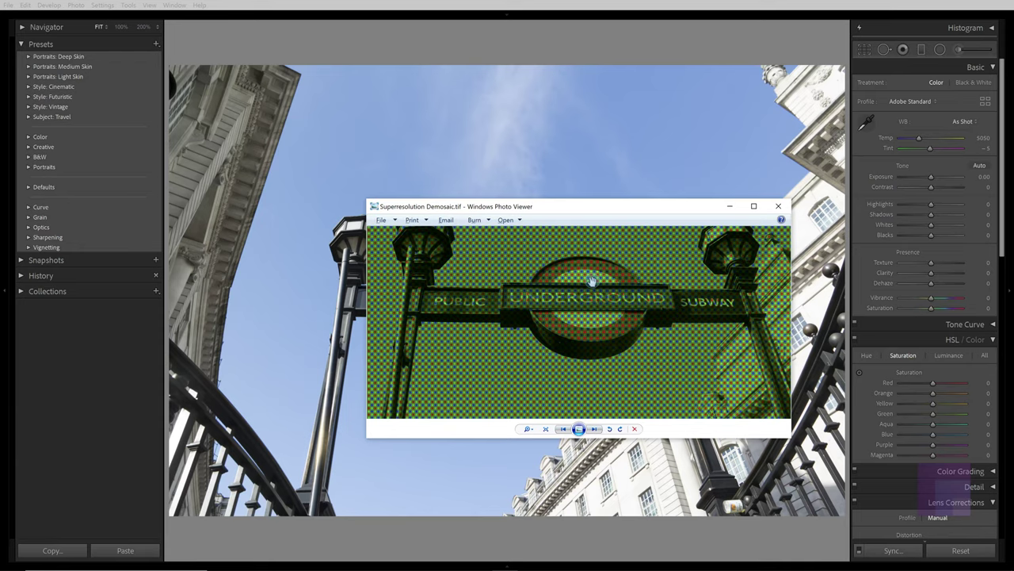
scroll(591, 282, "up", 2)
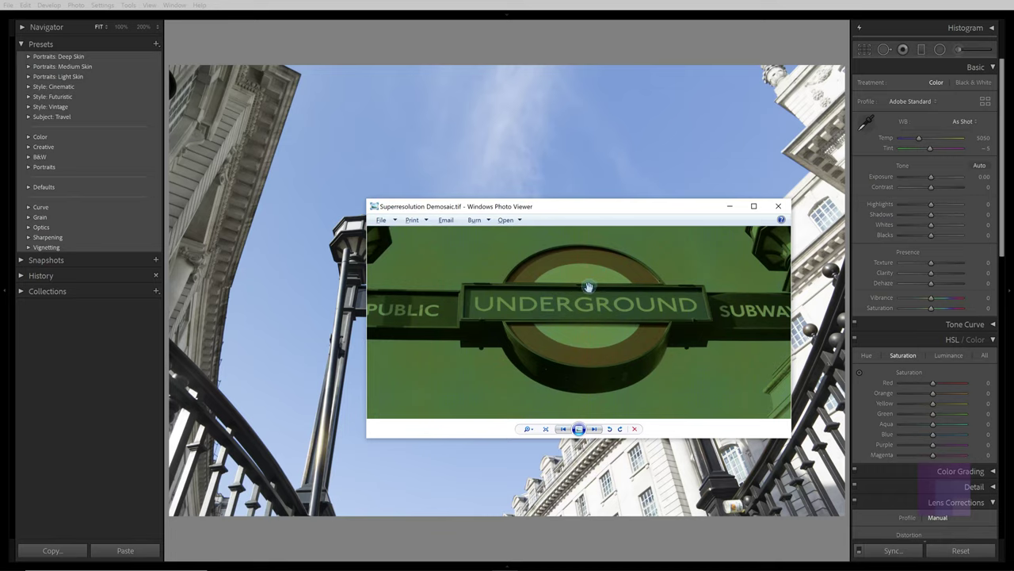
scroll(588, 286, "down", 2)
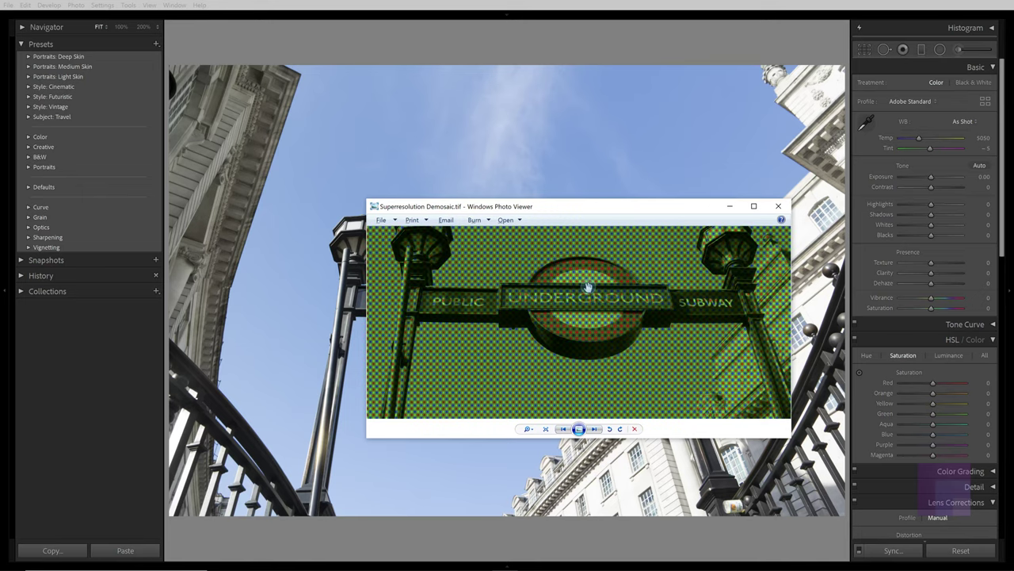
scroll(588, 286, "up", 1)
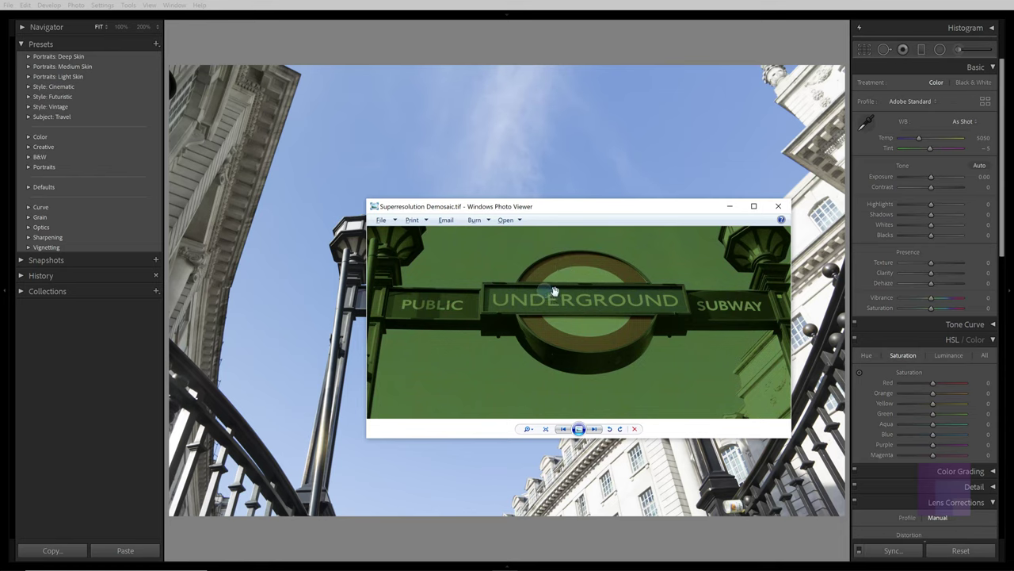
scroll(555, 274, "up", 5)
scroll(549, 278, "down", 5)
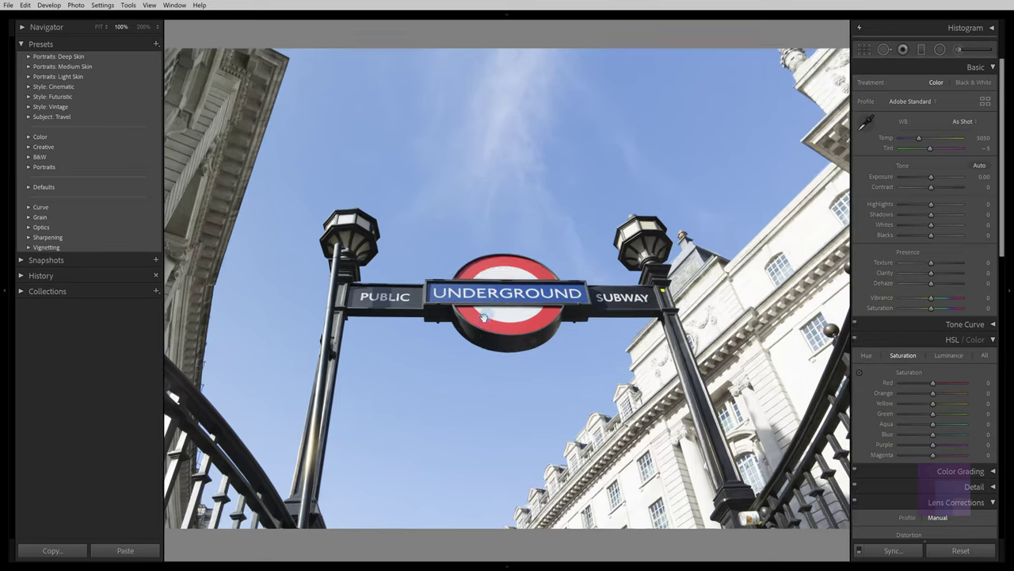
View the enlarged photo at 100%, panning across UNDERGROUND, the SUBWAY panel and lamp, then back to Fit.
left_click(502, 262)
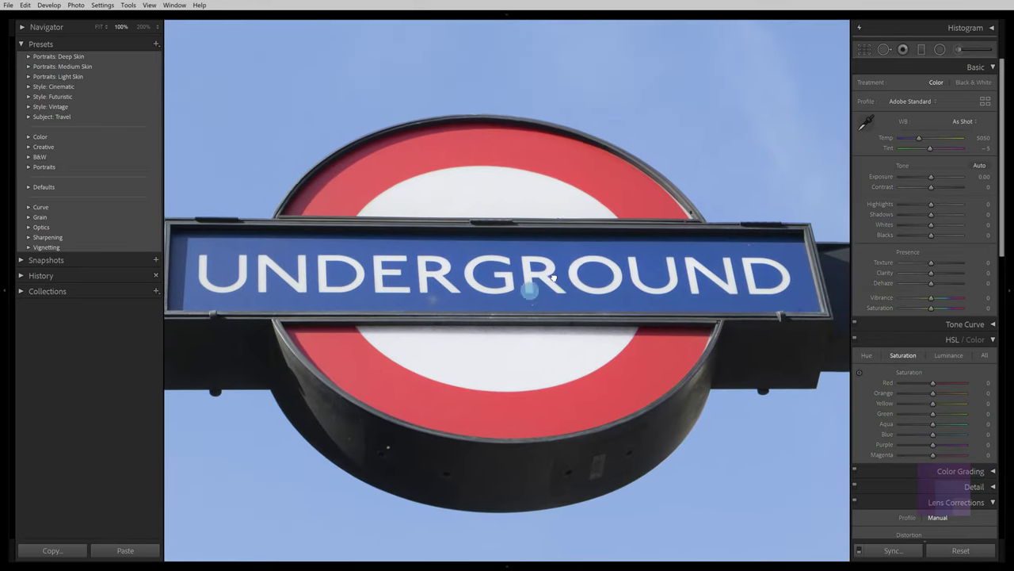
left_click_drag(553, 278, 442, 337)
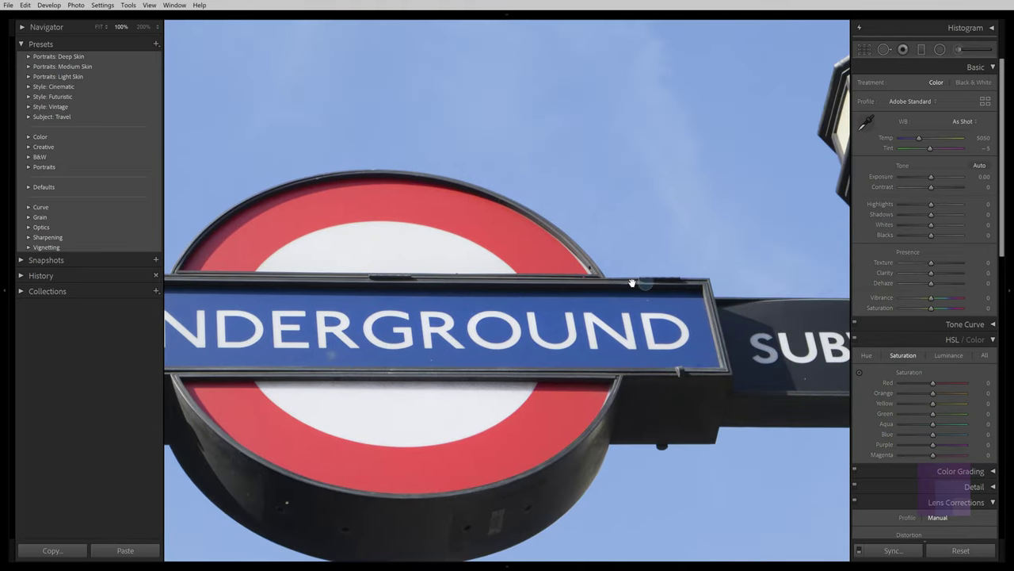
left_click_drag(664, 280, 517, 287)
left_click_drag(626, 251, 626, 263)
left_click_drag(709, 226, 671, 282)
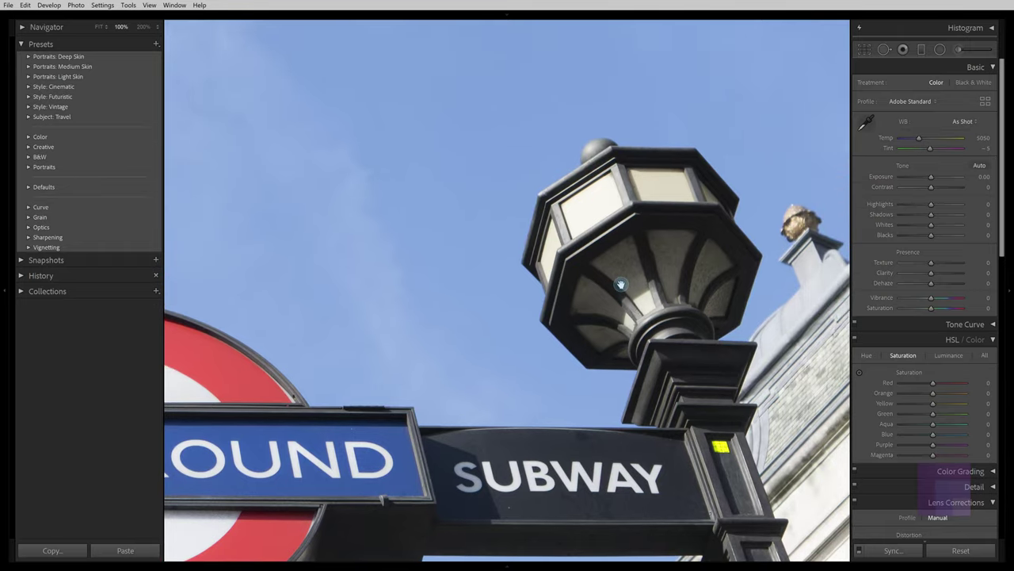
left_click_drag(558, 278, 628, 274)
left_click_drag(498, 274, 542, 274)
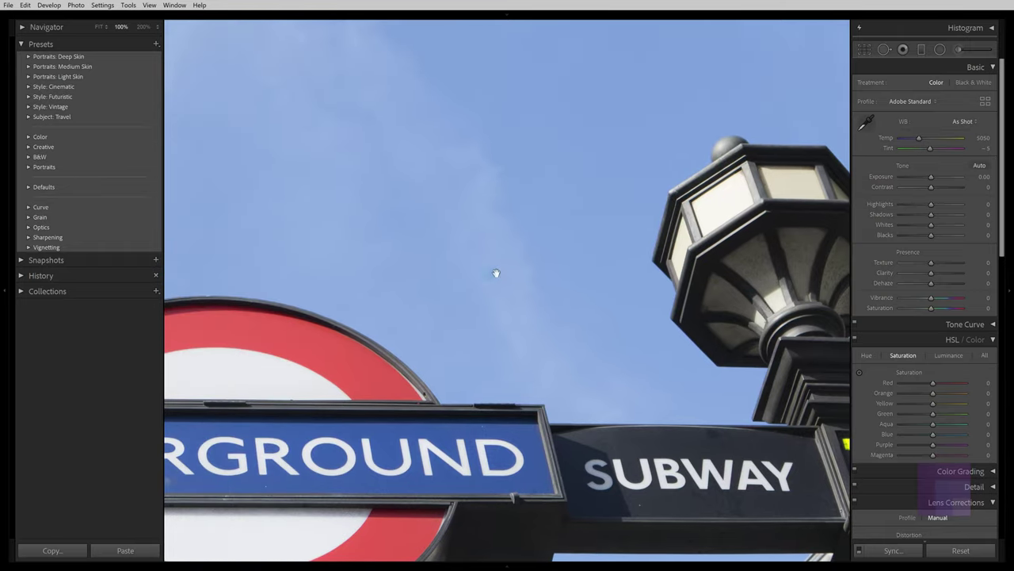
left_click(460, 274)
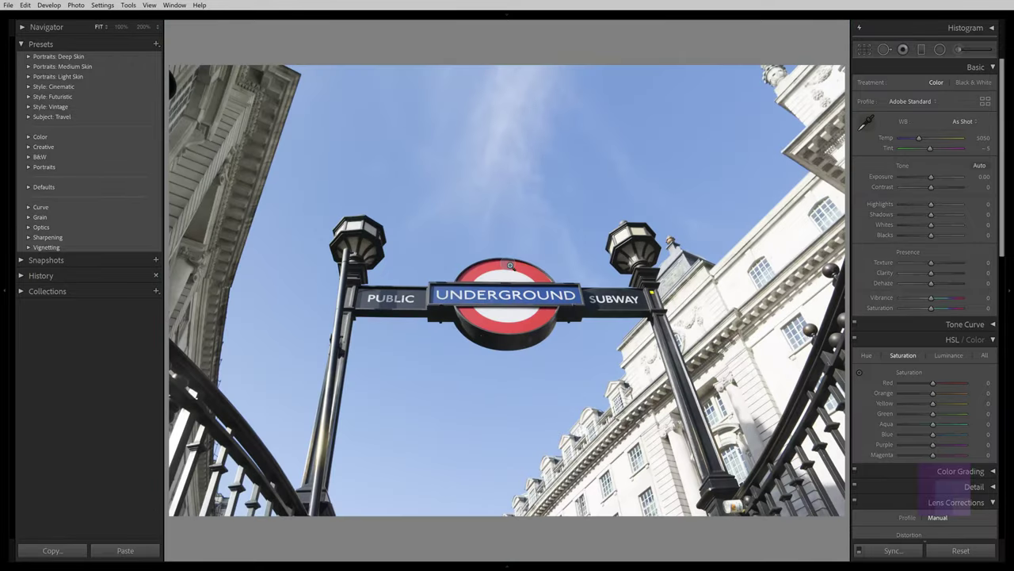